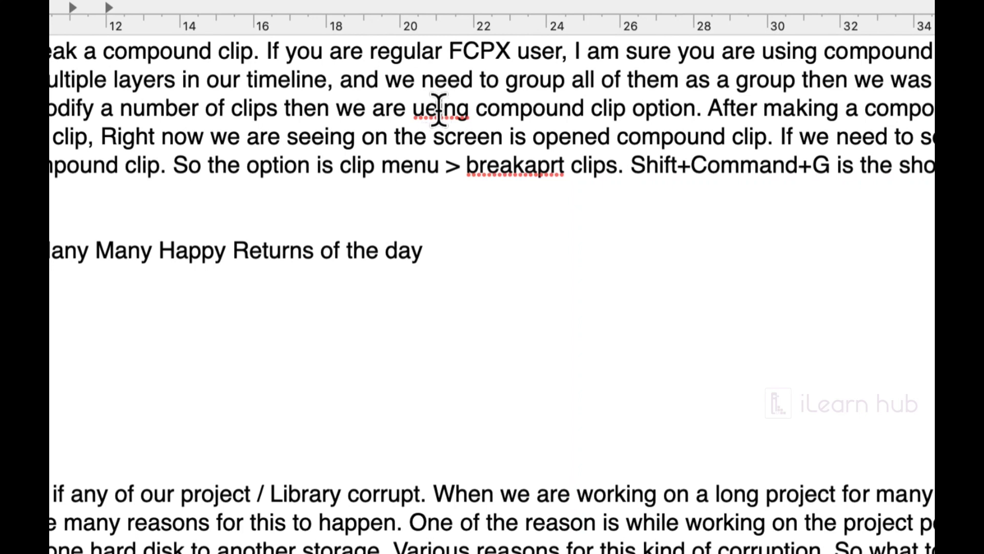
Check the spelling suggestions for the misspelled word "ueing" in the first paragraph without applying any.
{"action": "double_click", "coordinate": [439, 109]}
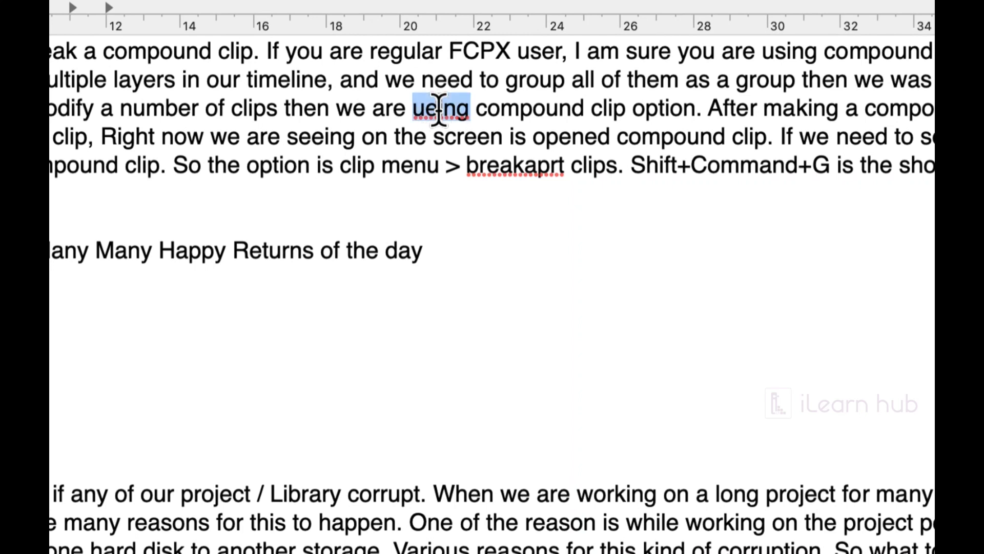
{"action": "right_click", "coordinate": [439, 109]}
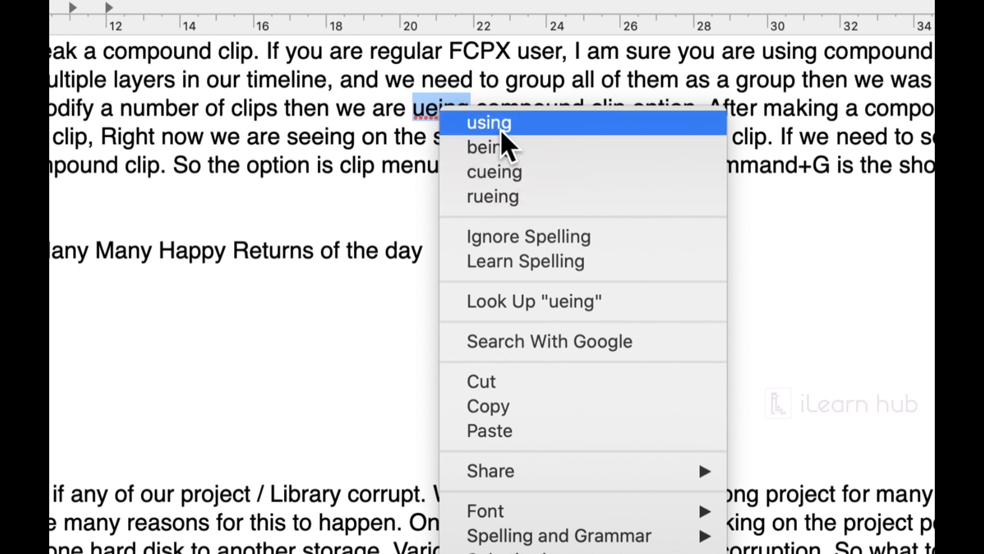
{"action": "left_click", "coordinate": [418, 203]}
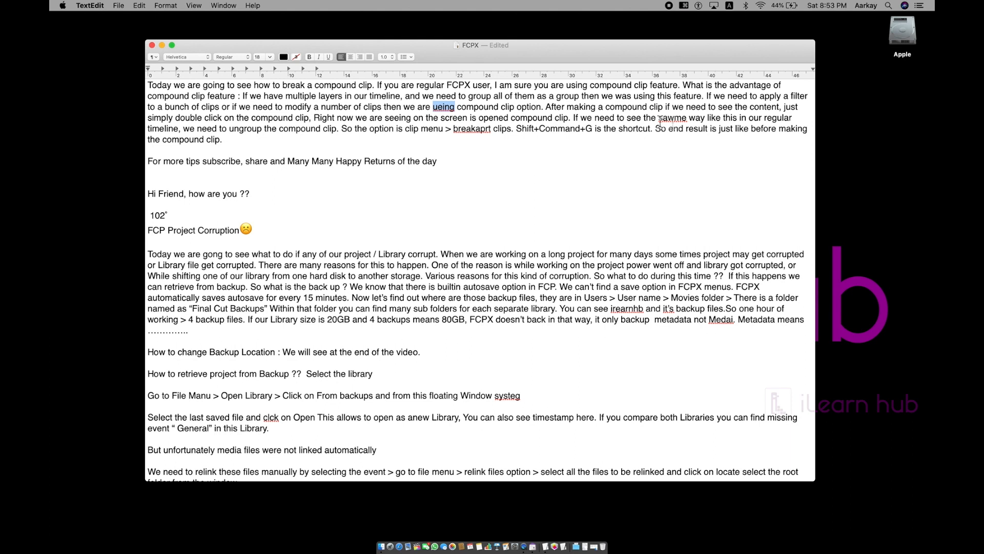
{"action": "left_click", "coordinate": [608, 183]}
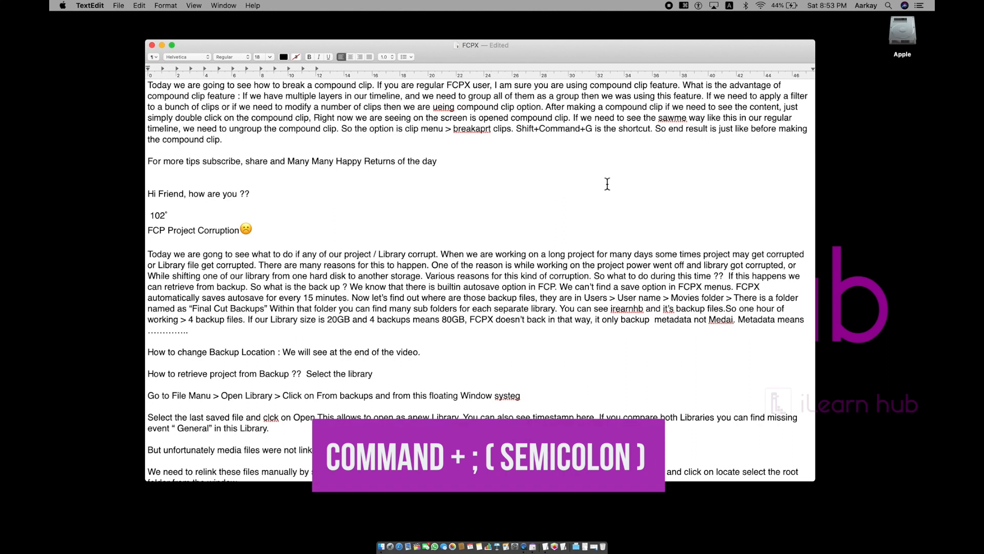
Step through the document's misspelled words and view the suggestions for "ueing" in the Spelling and Grammar window.
{"action": "key", "text": "super+semicolon"}
{"action": "key", "text": "super+semicolon"}
{"action": "key", "text": "super+semicolon"}
{"action": "key", "text": "super+semicolon"}
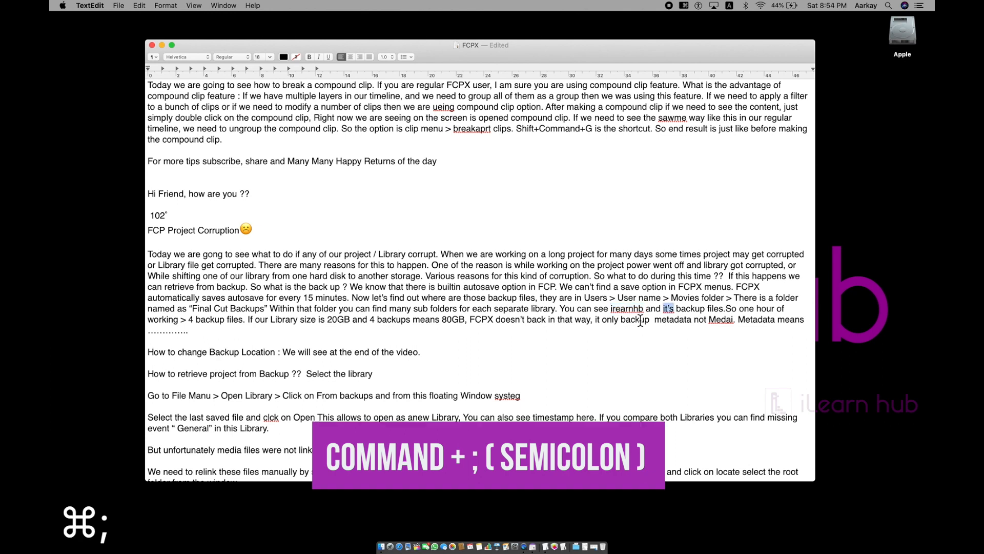
{"action": "key", "text": "super+semicolon"}
{"action": "key", "text": "super+semicolon"}
{"action": "key", "text": "super+semicolon"}
{"action": "key", "text": "super+semicolon"}
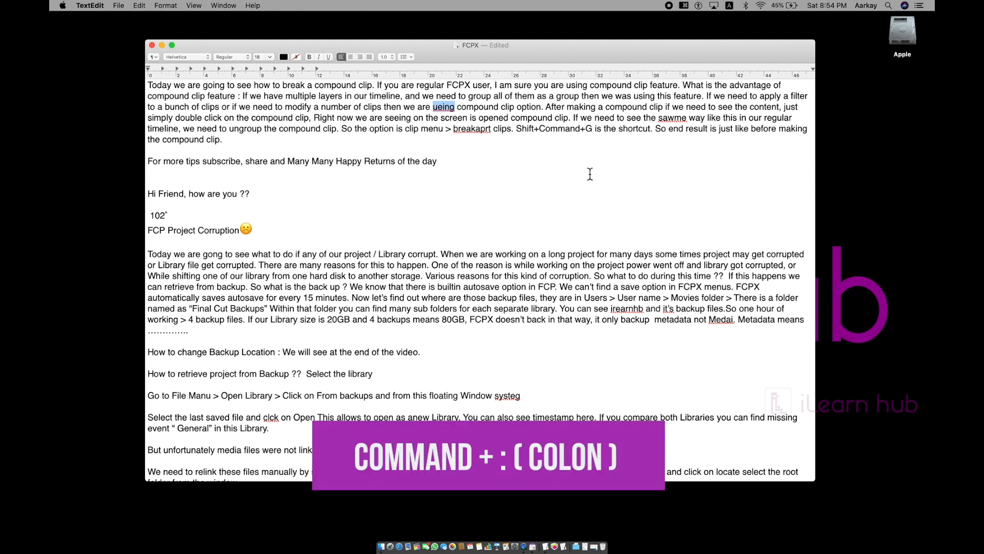
{"action": "key", "text": "super+shift+semicolon"}
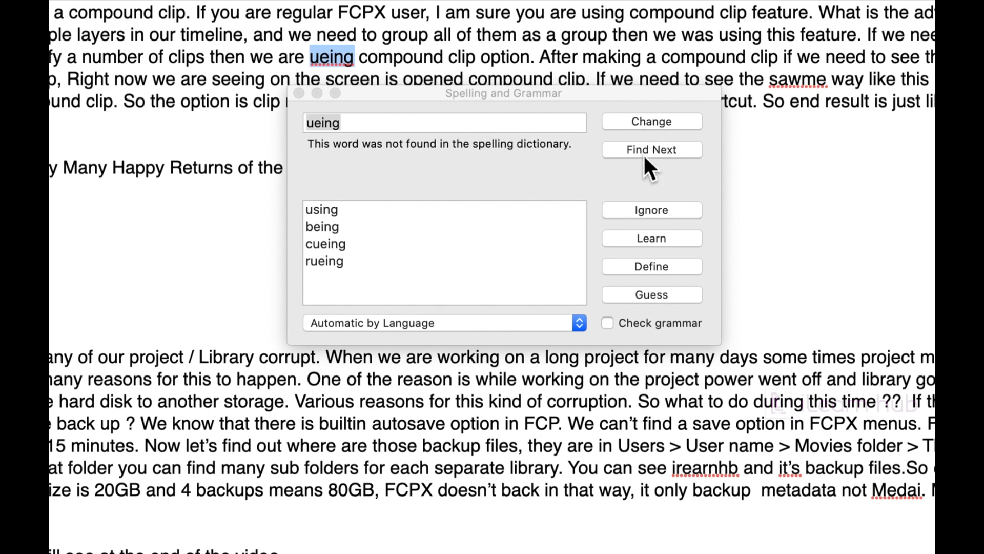
{"action": "left_click", "coordinate": [298, 92]}
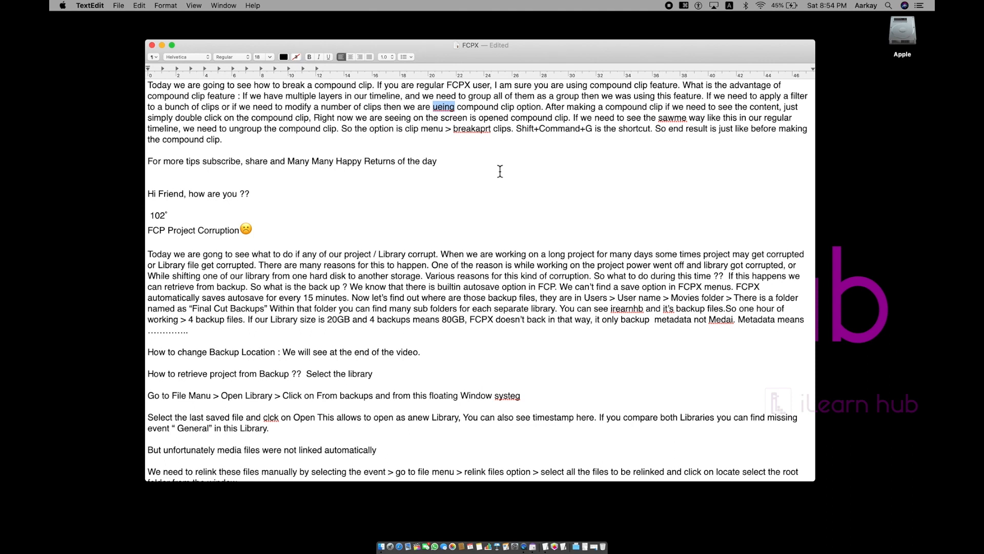
Look up "ueing" in the dictionary and the Siri suggested websites.
{"action": "double_click", "coordinate": [473, 129]}
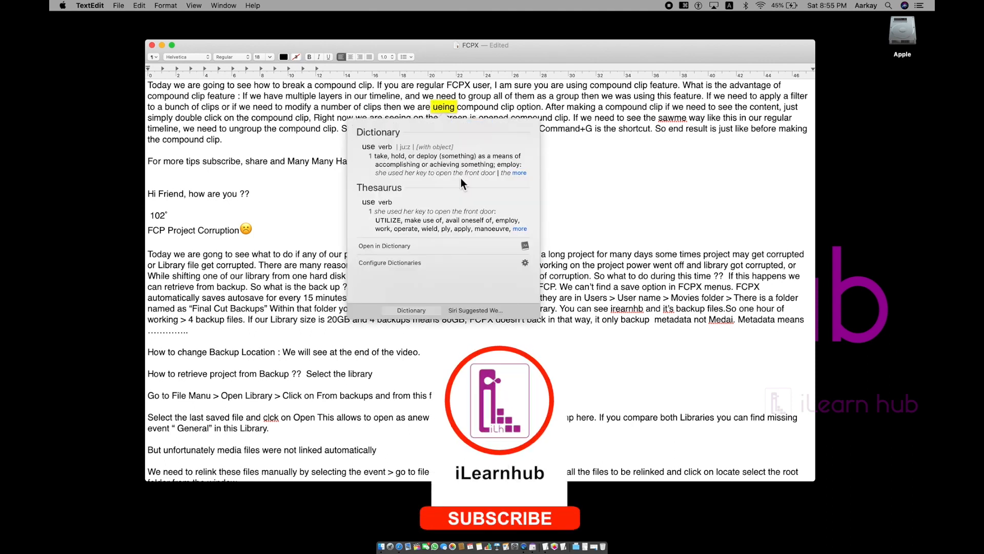
{"action": "left_click", "coordinate": [467, 310]}
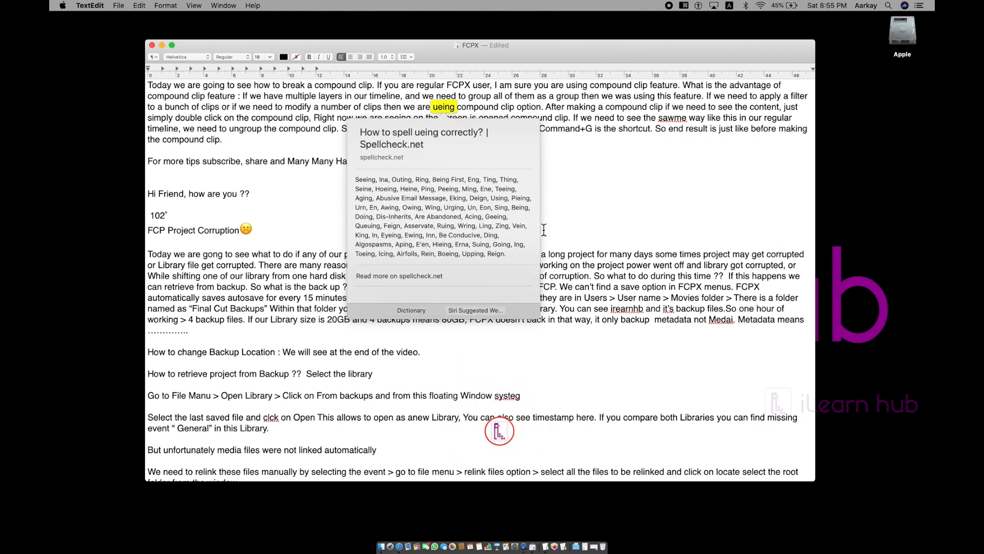
{"action": "left_click", "coordinate": [553, 205]}
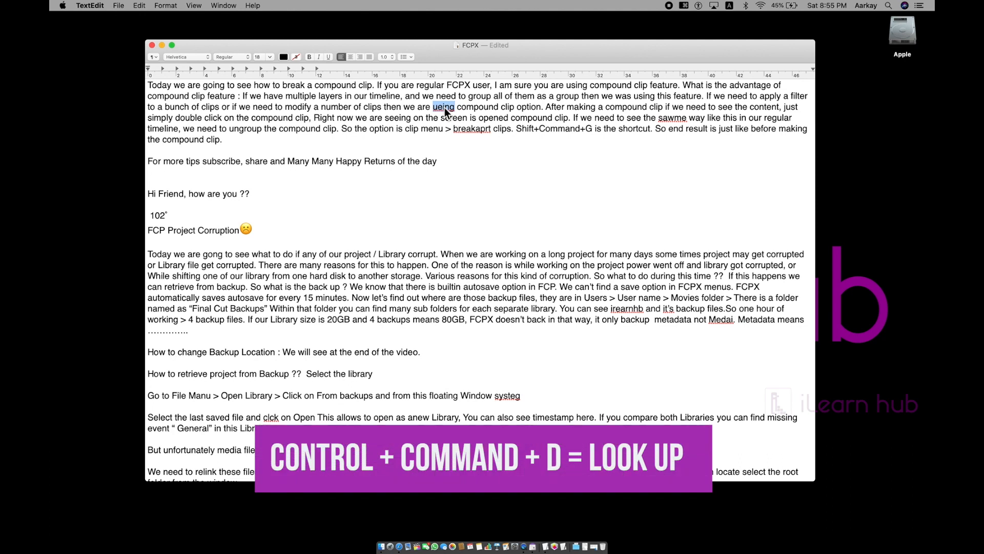
{"action": "key", "text": "ctrl+super+d"}
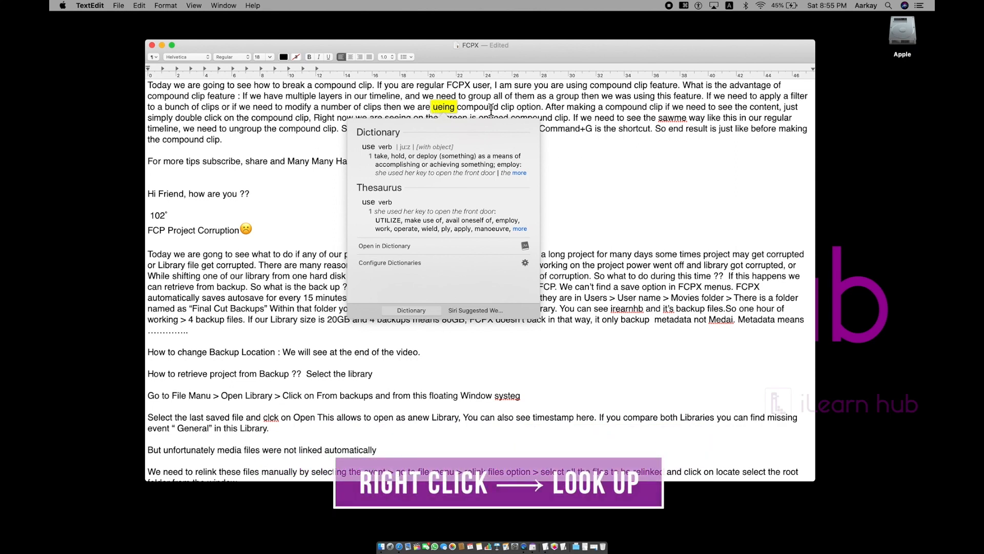
Look up "option" in the first paragraph, viewing its Siri Knowledge entry and its Dictionary entry.
{"action": "double_click", "coordinate": [531, 109]}
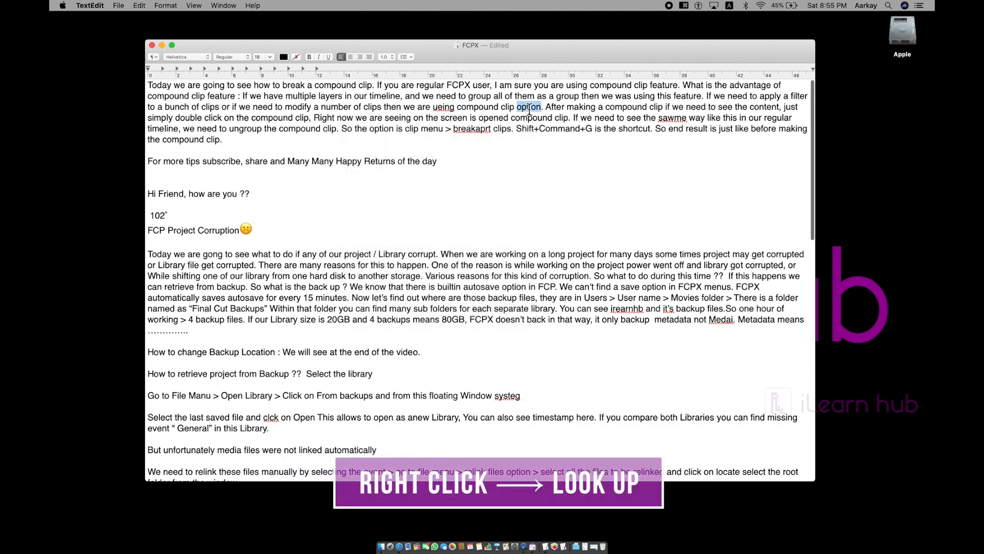
{"action": "right_click", "coordinate": [529, 109]}
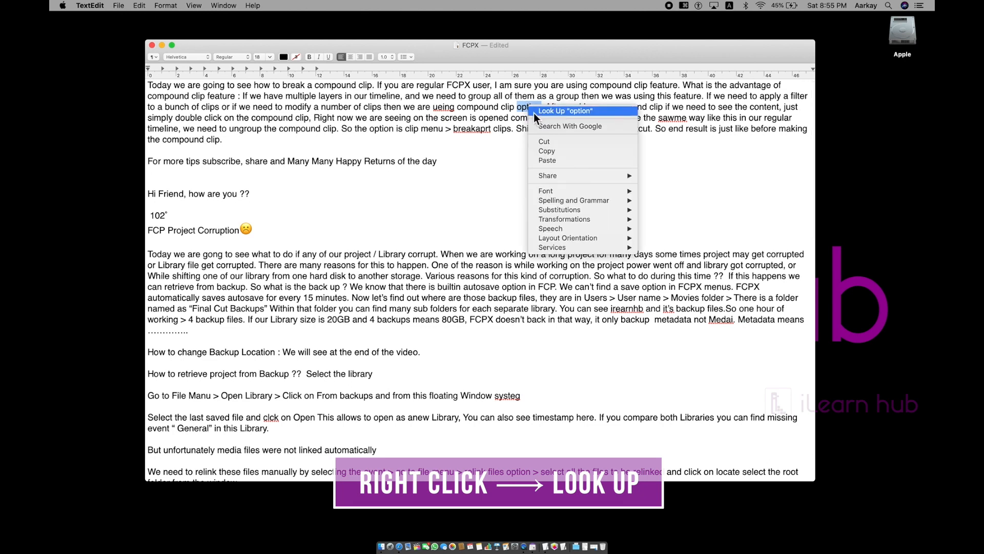
{"action": "left_click", "coordinate": [533, 111]}
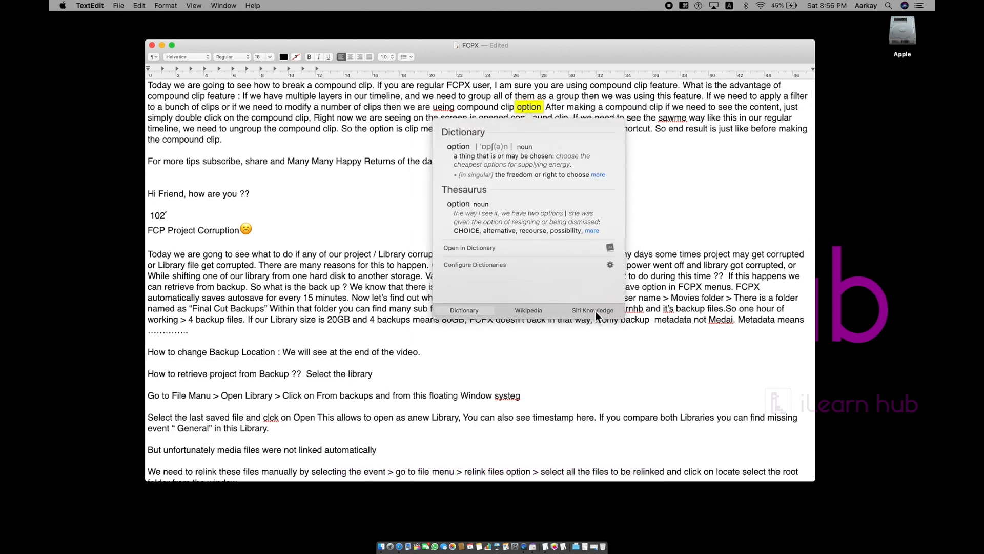
{"action": "left_click", "coordinate": [595, 311]}
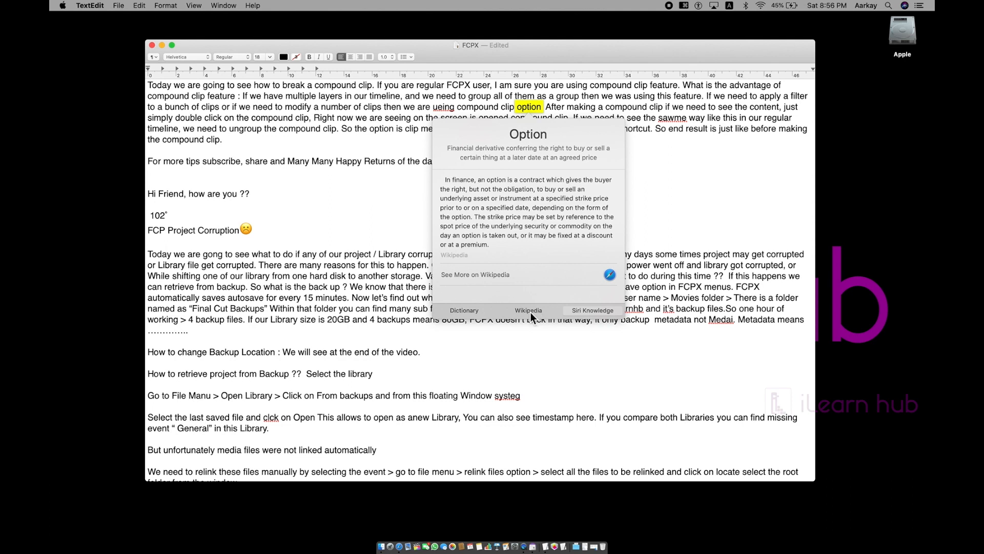
{"action": "left_click", "coordinate": [469, 312]}
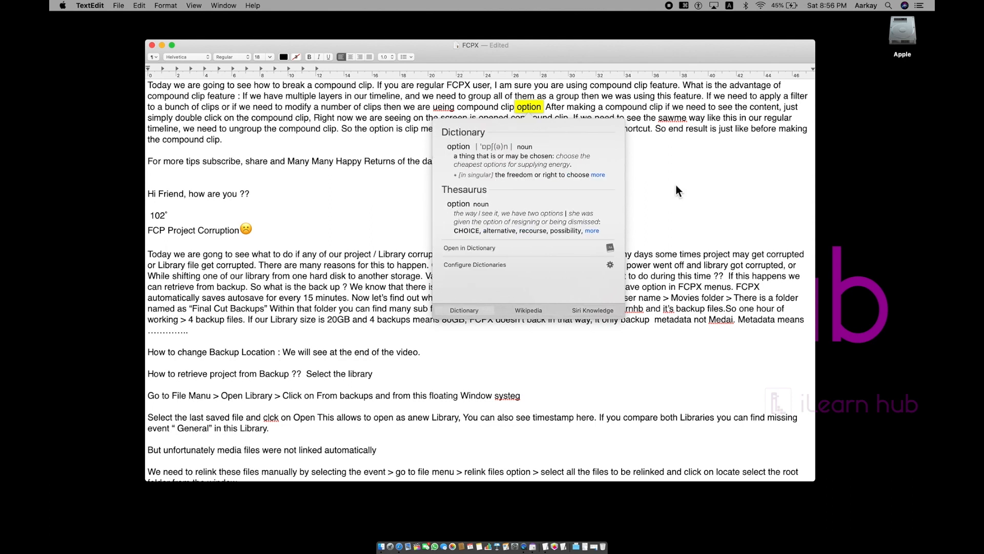
{"action": "left_click", "coordinate": [676, 186]}
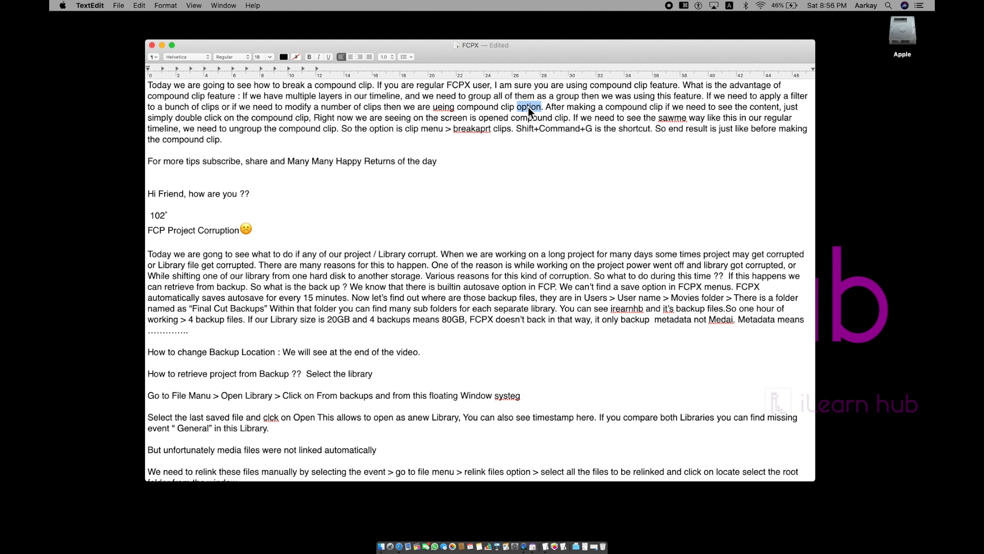
Look up the definitions of "option" once more and of "making" in the same sentence.
{"action": "key", "text": "ctrl+super+d"}
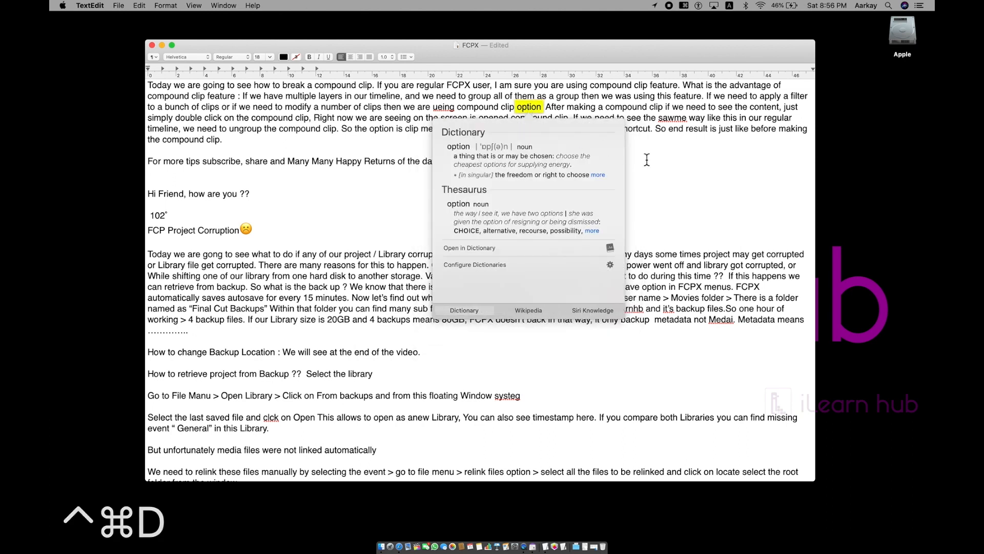
{"action": "left_click", "coordinate": [648, 160]}
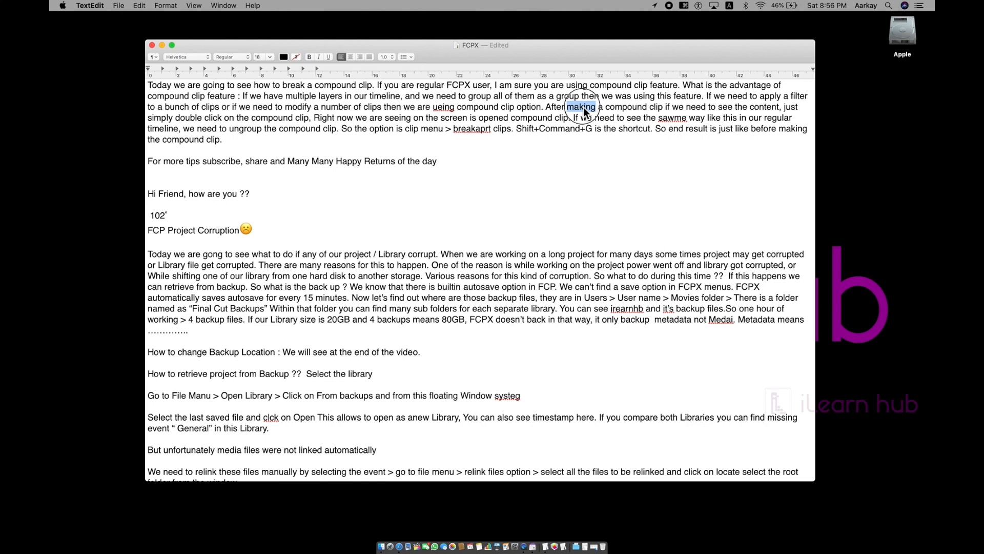
{"action": "key", "text": "ctrl+super+d"}
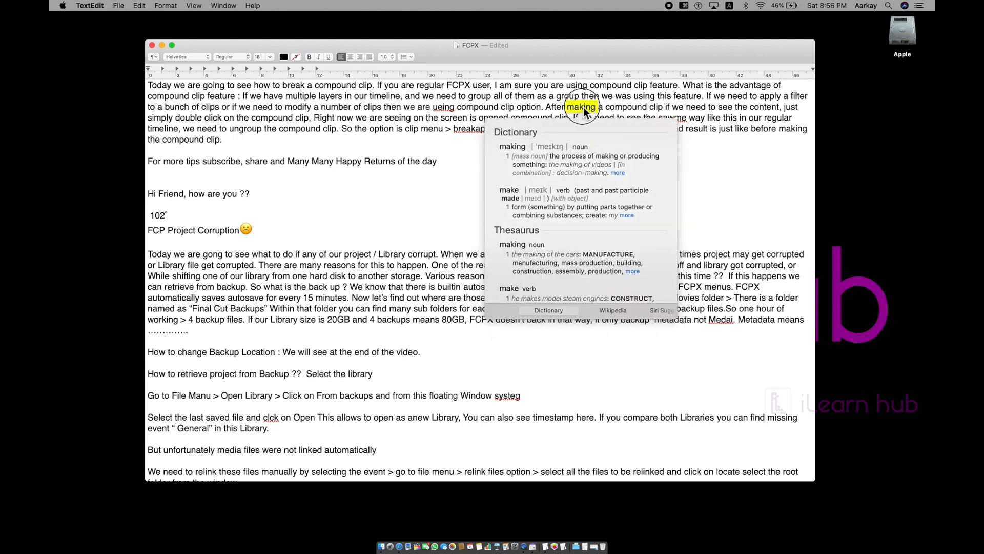
{"action": "left_click", "coordinate": [586, 54]}
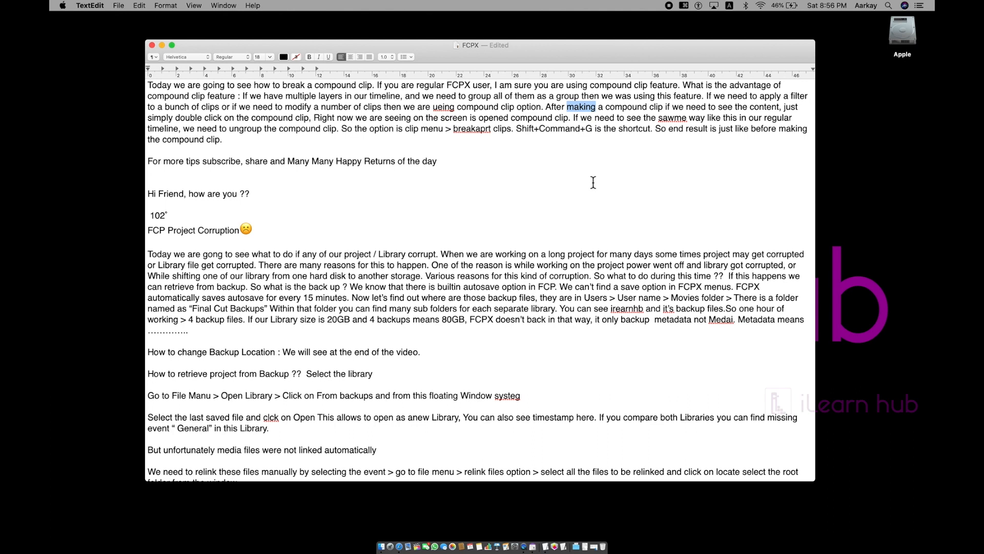
Replace the emoji after "FCP Project Corruption" with a neutral face emoji found by searching for "sad".
{"action": "left_click", "coordinate": [258, 232]}
{"action": "key", "text": "BackSpace"}
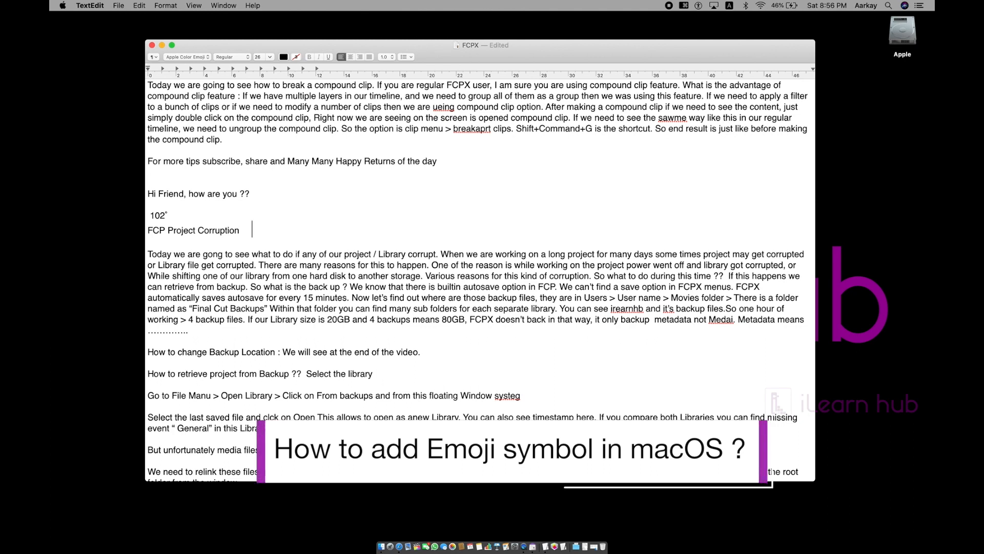
{"action": "key", "text": "ctrl+super+space"}
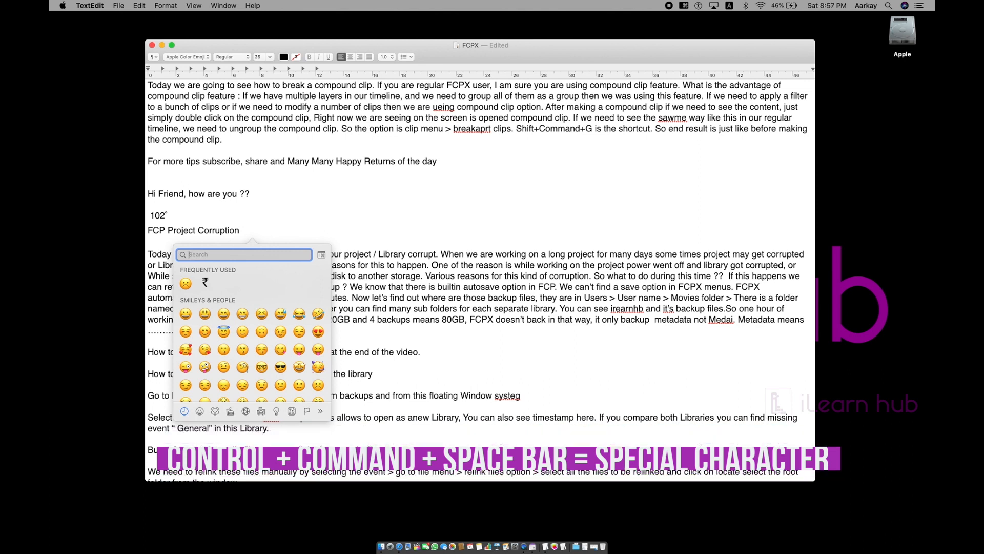
{"action": "type", "text": "sad"}
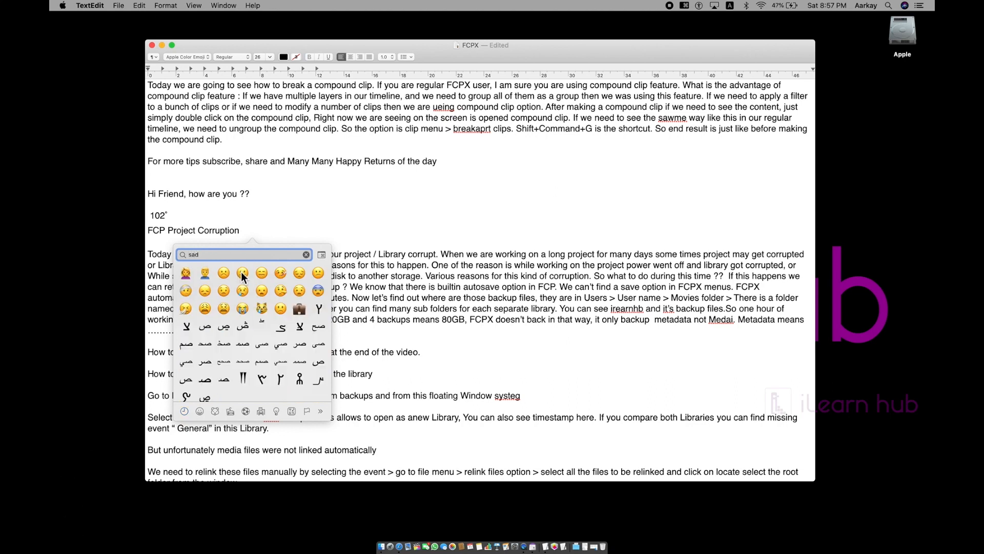
{"action": "left_click_drag", "start_coordinate": [242, 272], "coordinate": [253, 230]}
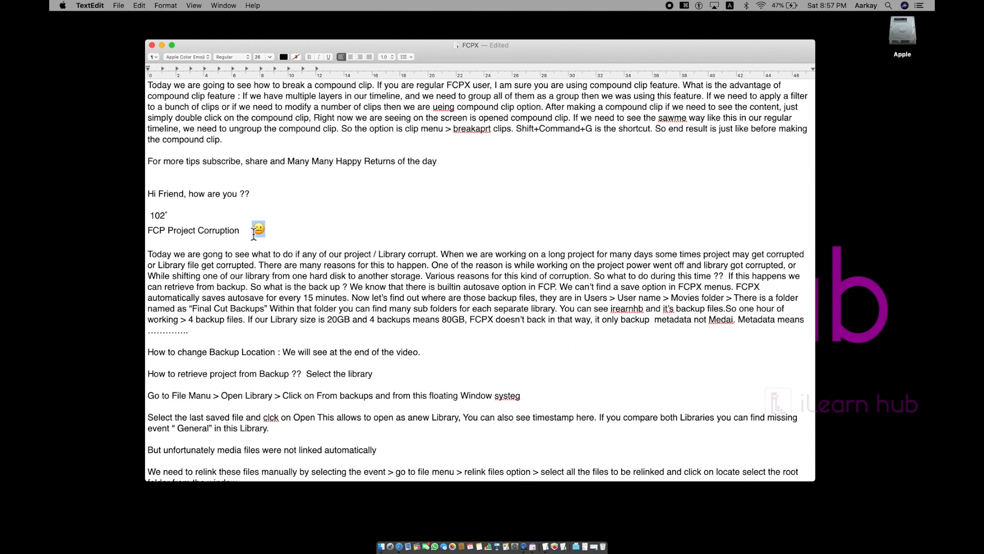
Insert a star-struck emoji after the neutral face on the "FCP Project Corruption" line, followed by a tab space.
{"action": "left_click", "coordinate": [286, 234]}
{"action": "key", "text": "ctrl+super+space"}
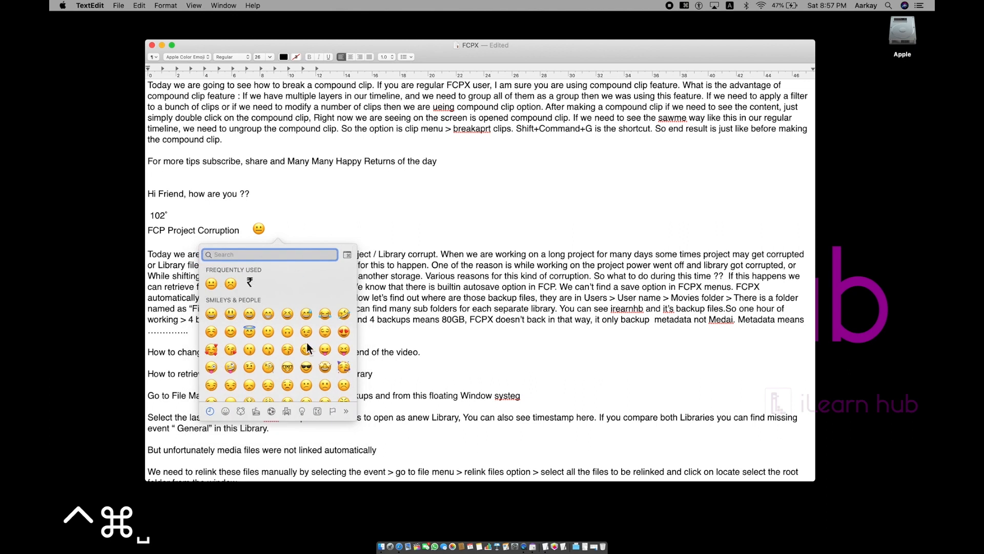
{"action": "left_click", "coordinate": [325, 366]}
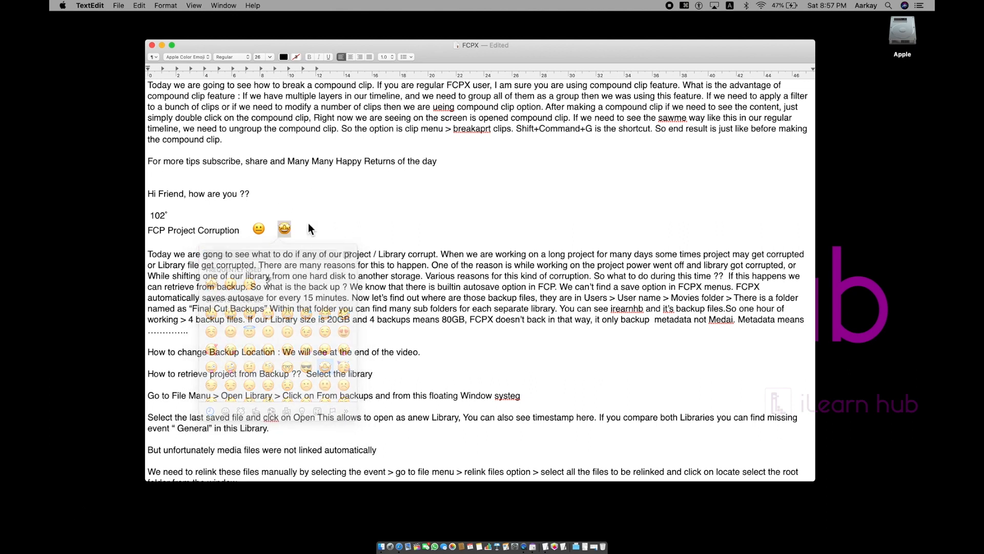
{"action": "key", "text": "Tab"}
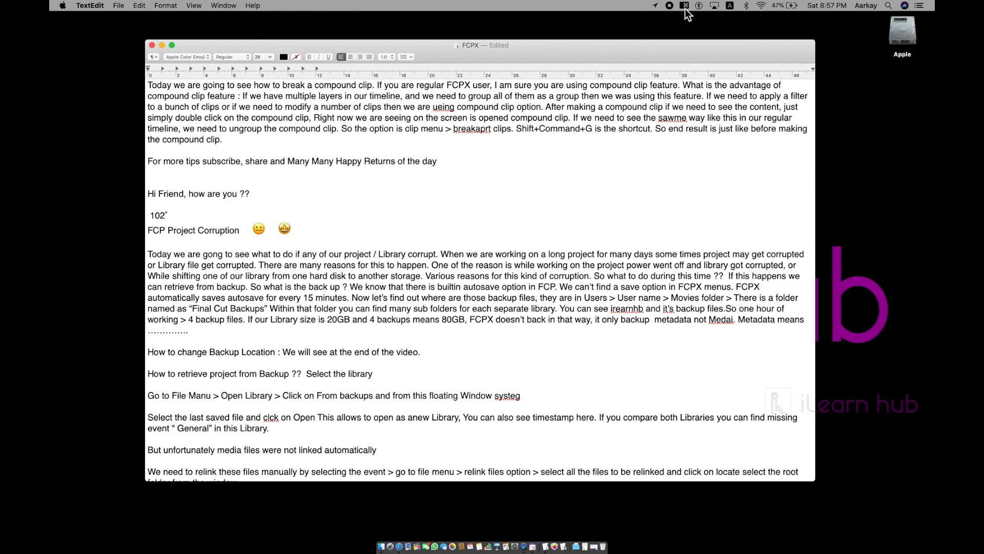
Show the on-screen Keyboard Viewer for the current input source.
{"action": "left_click", "coordinate": [730, 6]}
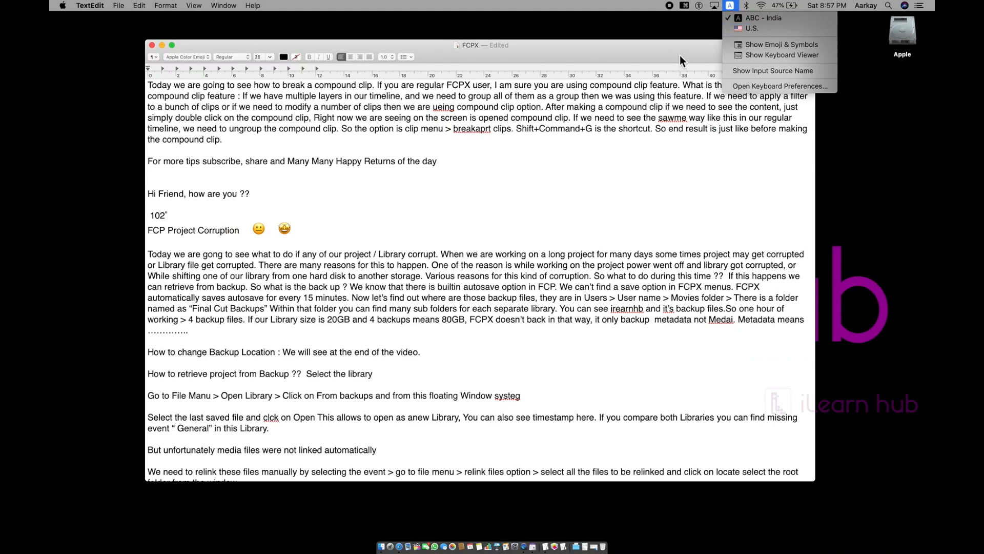
{"action": "left_click", "coordinate": [611, 92]}
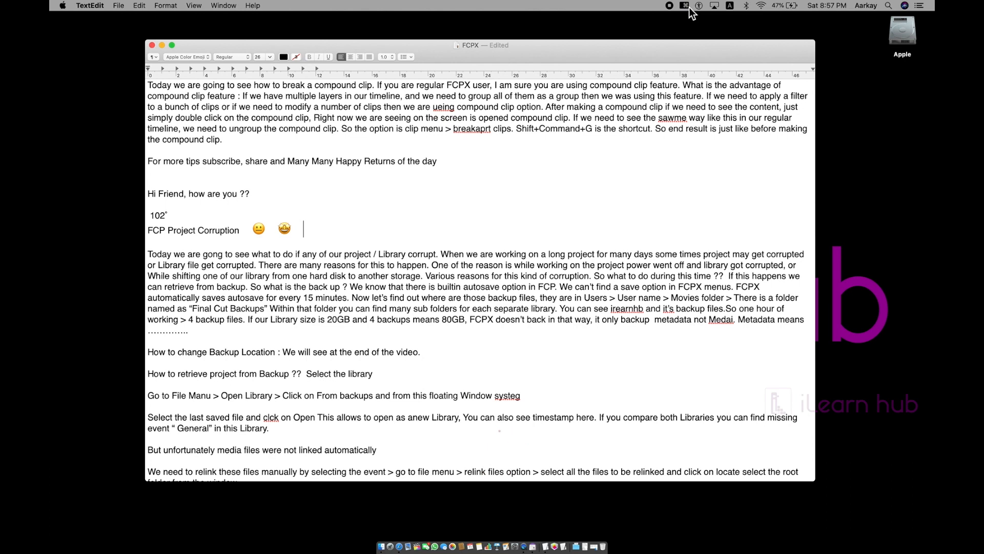
{"action": "left_click", "coordinate": [731, 6]}
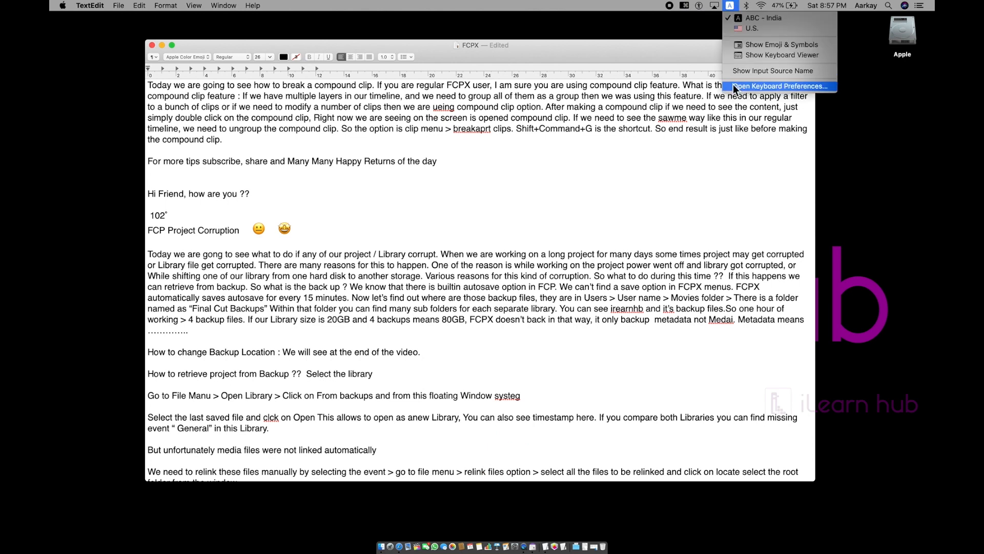
{"action": "left_click", "coordinate": [740, 54]}
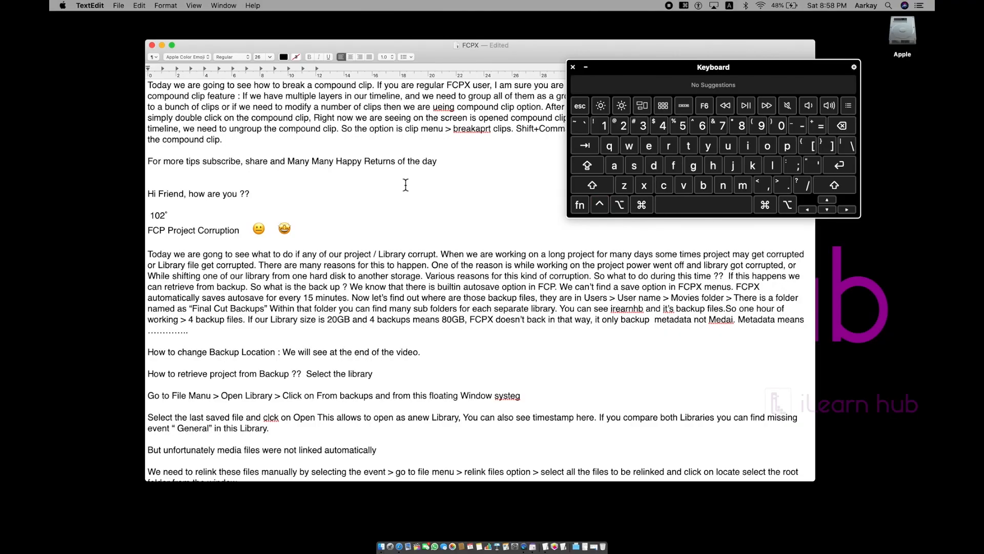
Enter a dollar symbol after the star-struck emoji on the "FCP Project Corruption" line.
{"action": "left_click", "coordinate": [290, 235]}
{"action": "key", "text": "shift"}
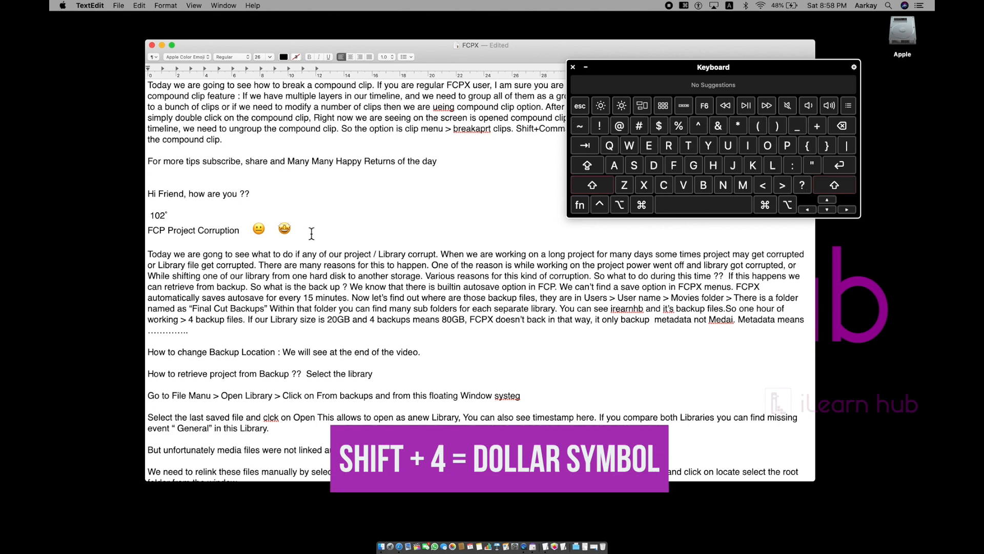
{"action": "type", "text": "$"}
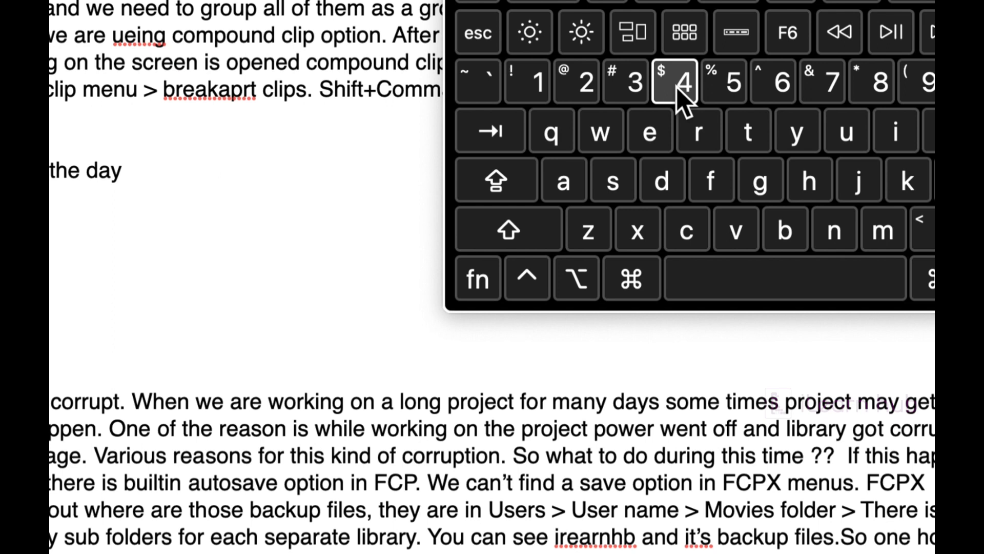
Enter a rupee symbol (₹) after the dollar symbol on the "FCP Project Corruption" line.
{"action": "key", "text": "alt"}
{"action": "type", "text": "₹"}
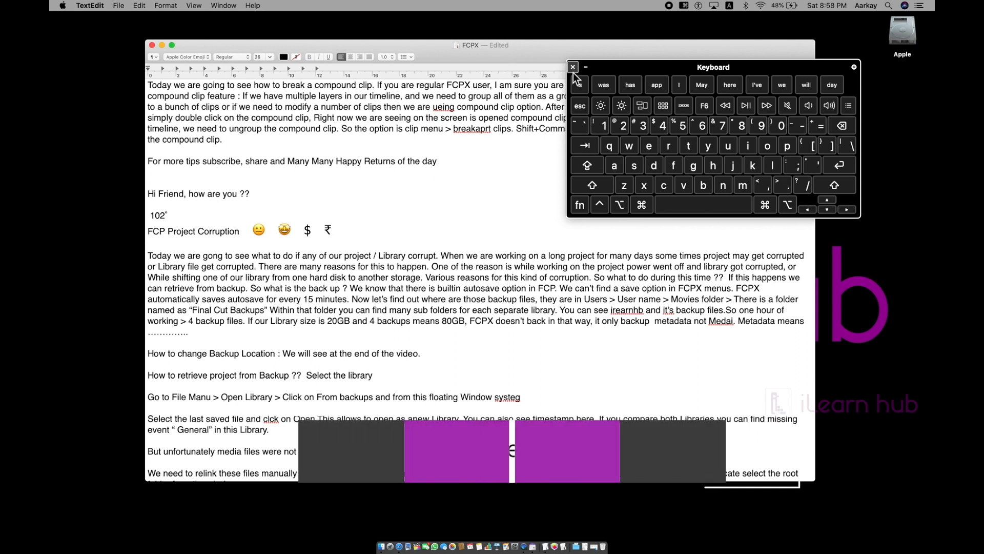
{"action": "left_click", "coordinate": [550, 54]}
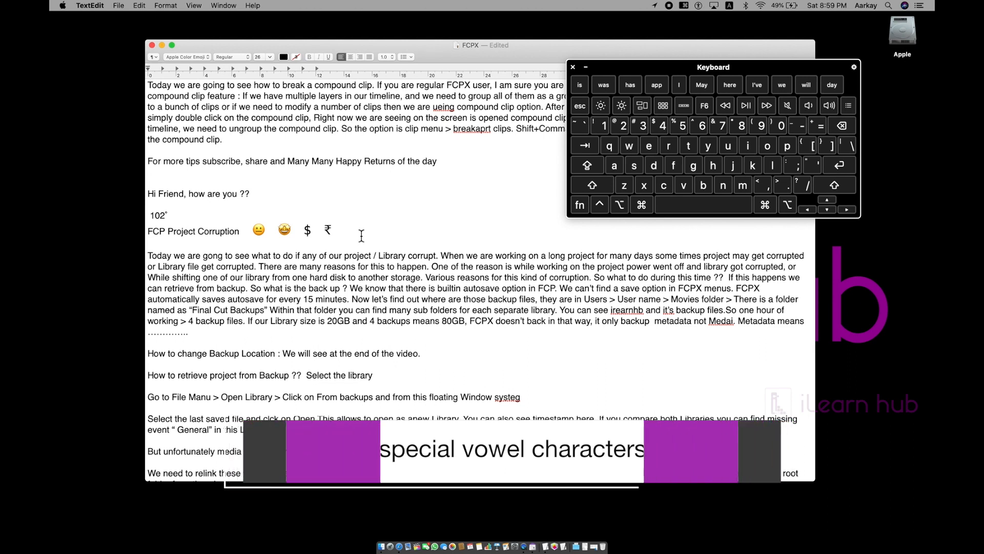
Add the letter a and the special vowel characters ê and œ after the rupee symbol on the "FCP Project Corruption" line.
{"action": "type", "text": "a"}
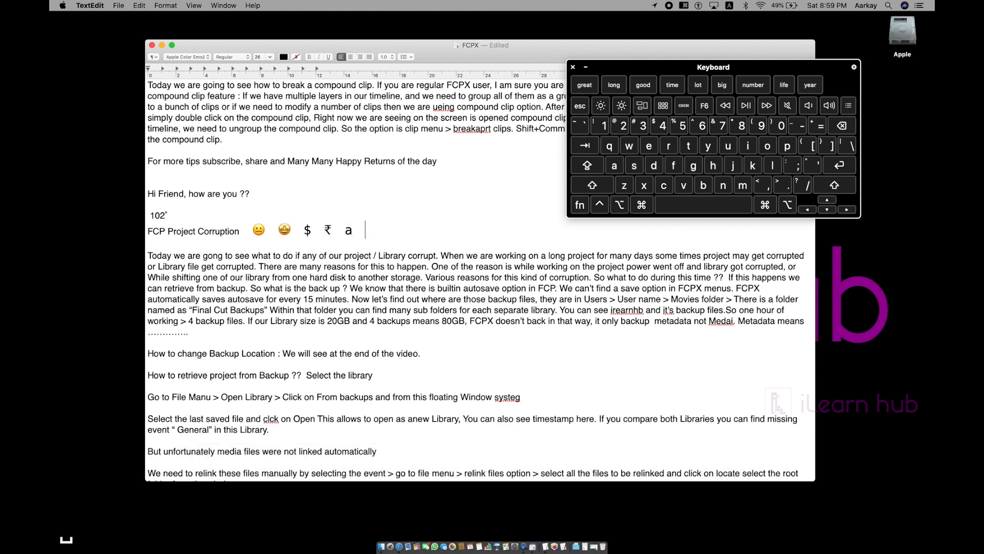
{"action": "type", "text": "w"}
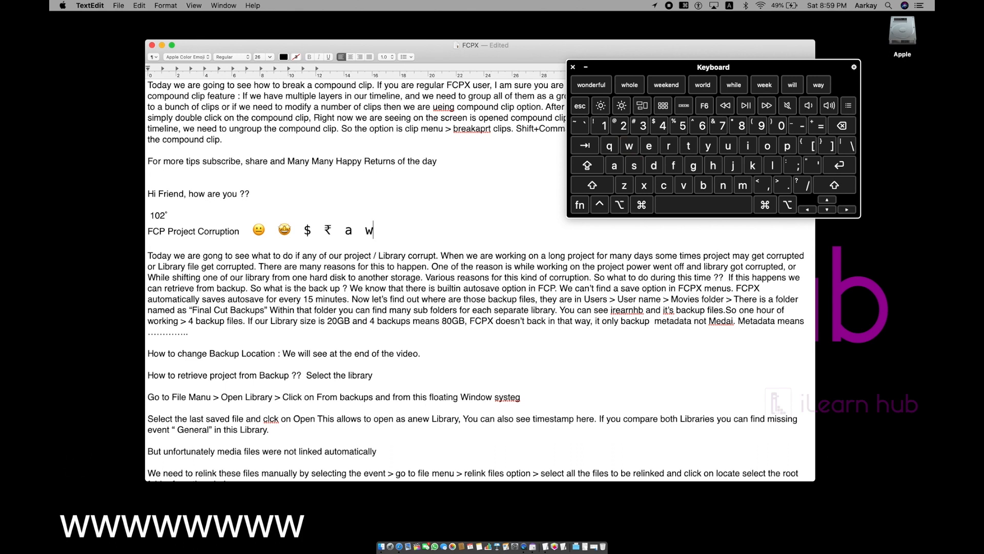
{"action": "key", "text": "BackSpace"}
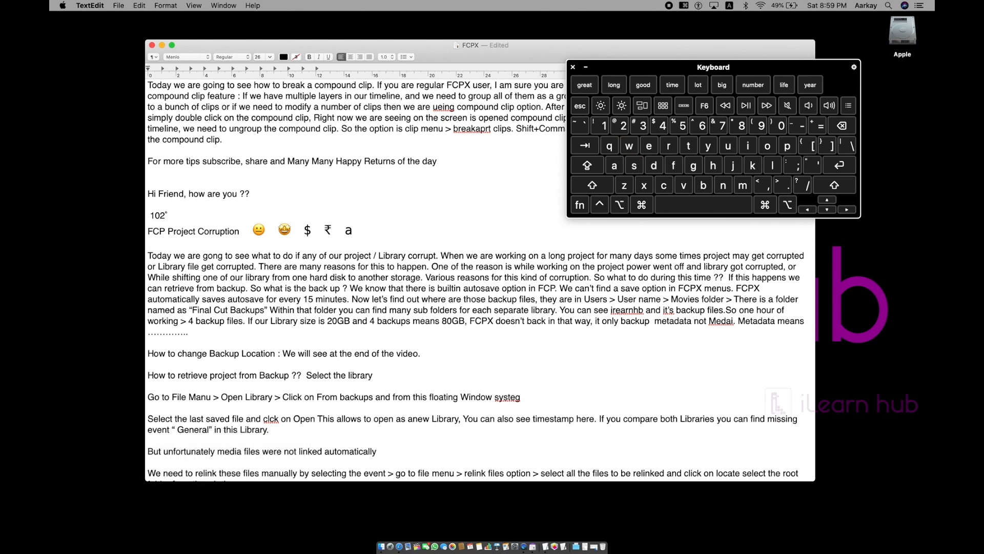
{"action": "type", "text": "e"}
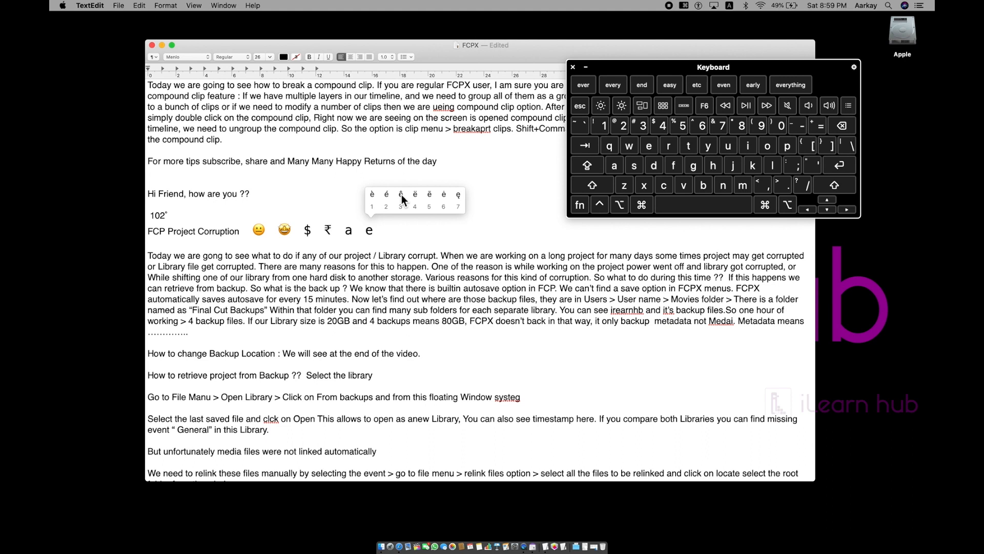
{"action": "left_click", "coordinate": [401, 195]}
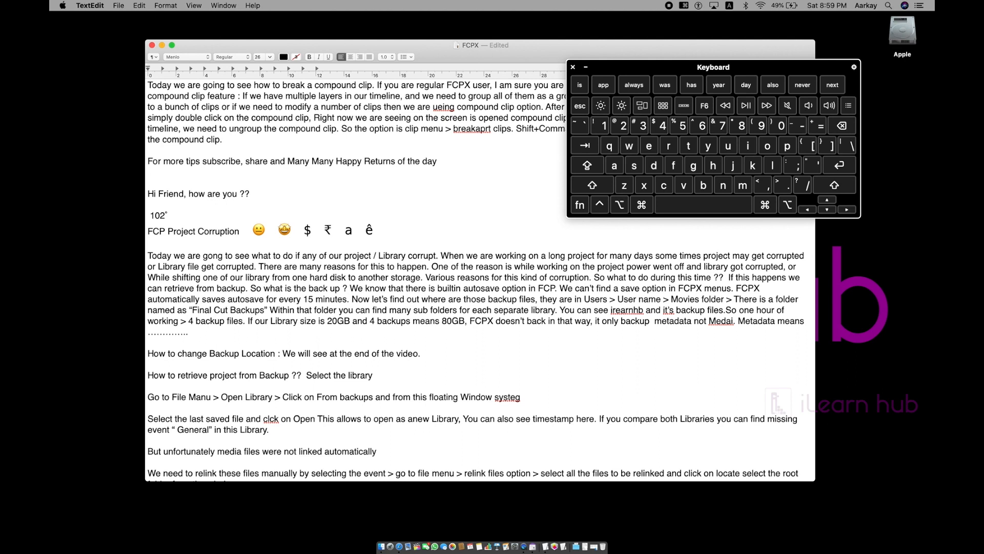
{"action": "type", "text": "o"}
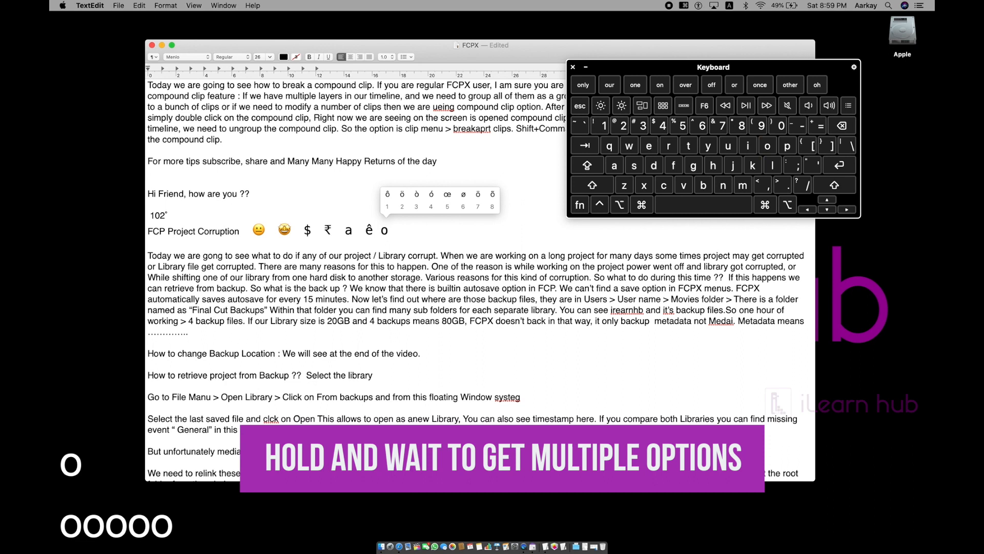
{"action": "left_click", "coordinate": [450, 195]}
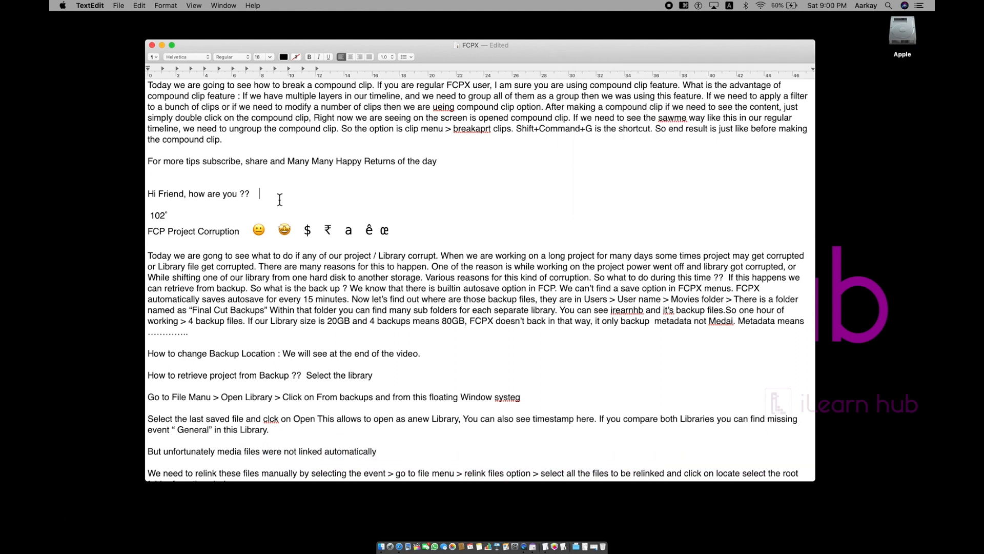
Convert the entire document text to uppercase with the Make Uppercase transformation.
{"action": "key", "text": "super+a"}
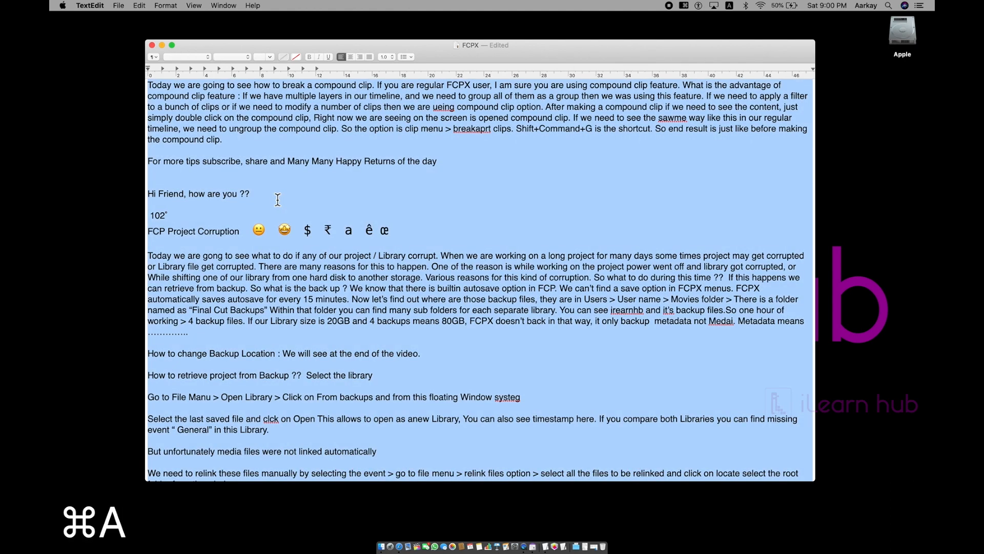
{"action": "left_click", "coordinate": [134, 4]}
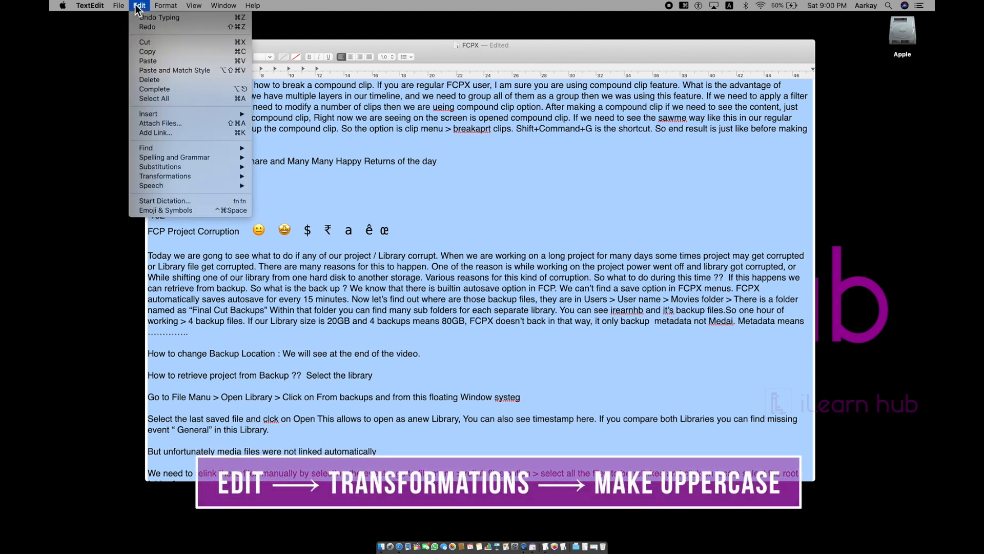
{"action": "mouse_move", "coordinate": [155, 177]}
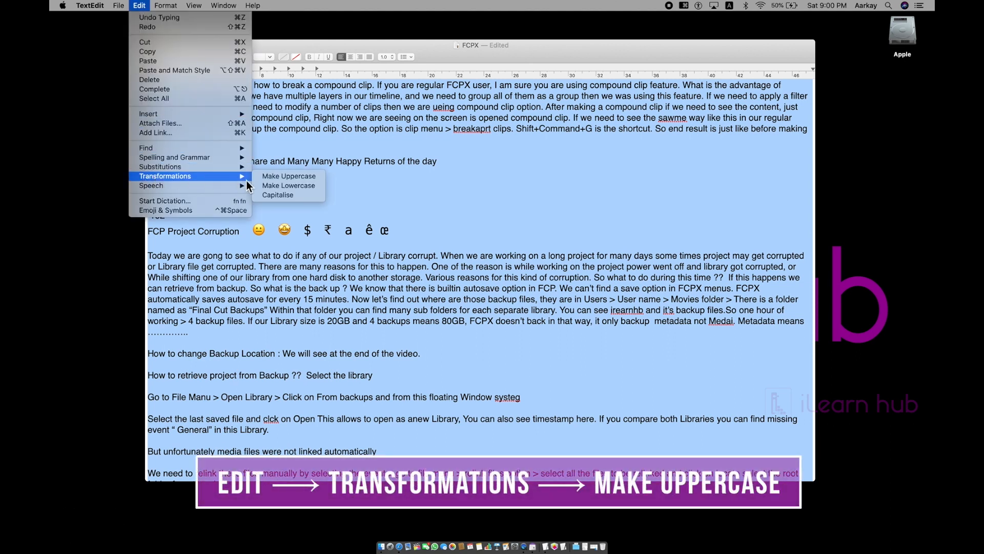
{"action": "left_click", "coordinate": [289, 177]}
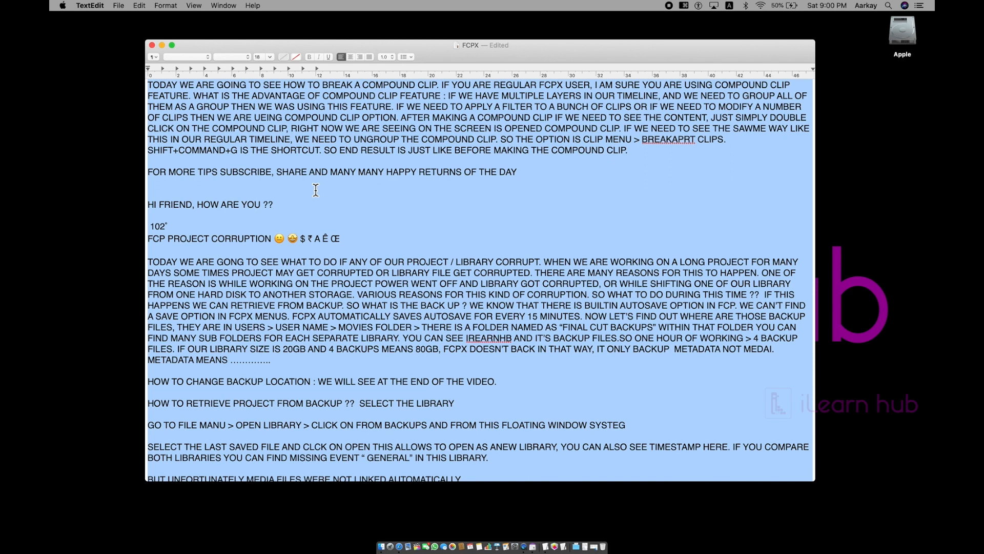
Apply the Capitalise transformation to the whole document text and clear the selection.
{"action": "left_click", "coordinate": [139, 5]}
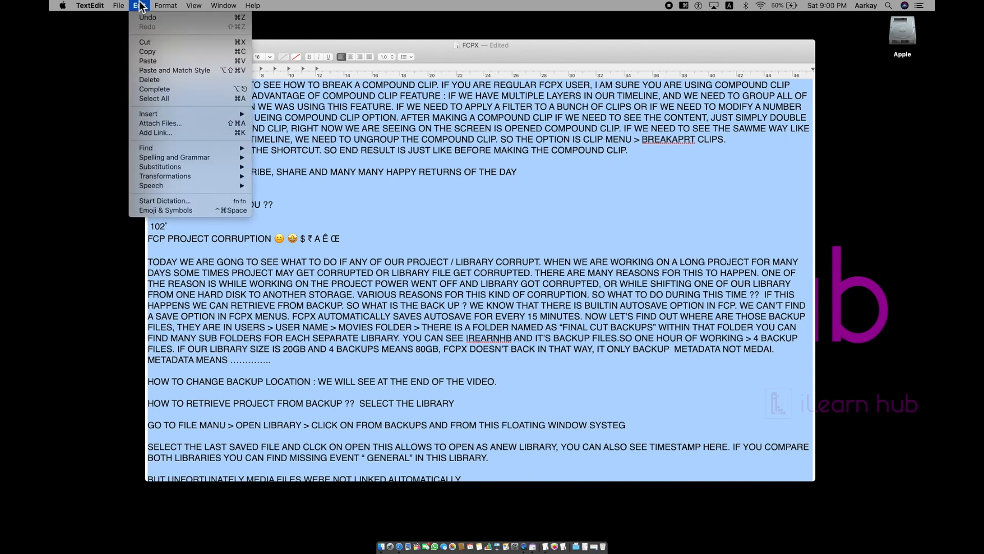
{"action": "mouse_move", "coordinate": [153, 176]}
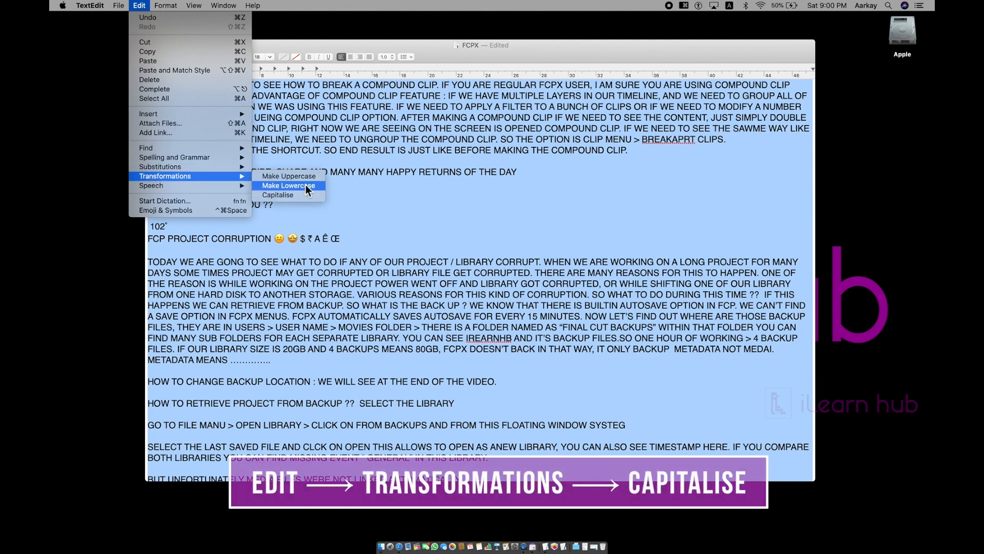
{"action": "left_click", "coordinate": [297, 195]}
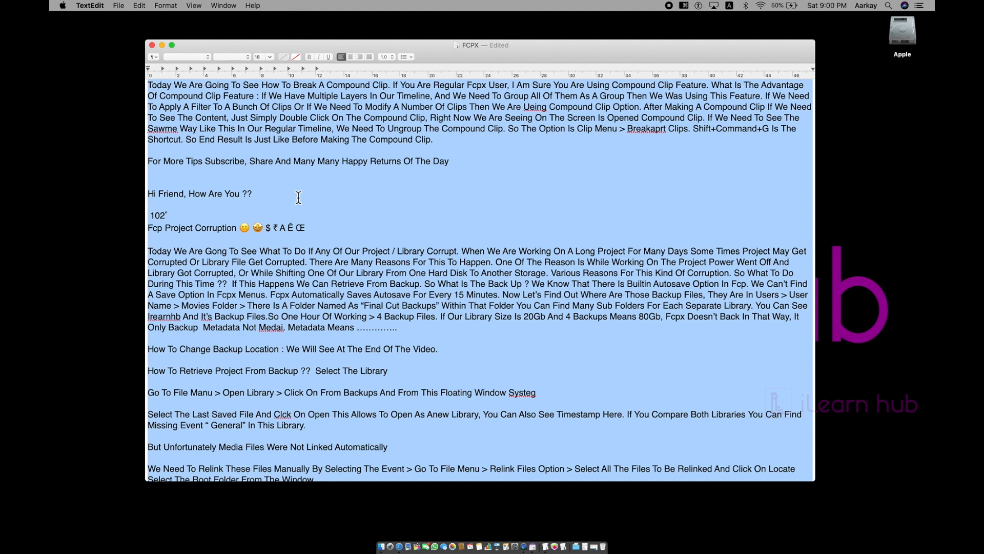
{"action": "left_click", "coordinate": [323, 203]}
Convert all of the document text to lowercase with the Make Lowercase transformation and deselect it.
{"action": "key", "text": "cmd+a"}
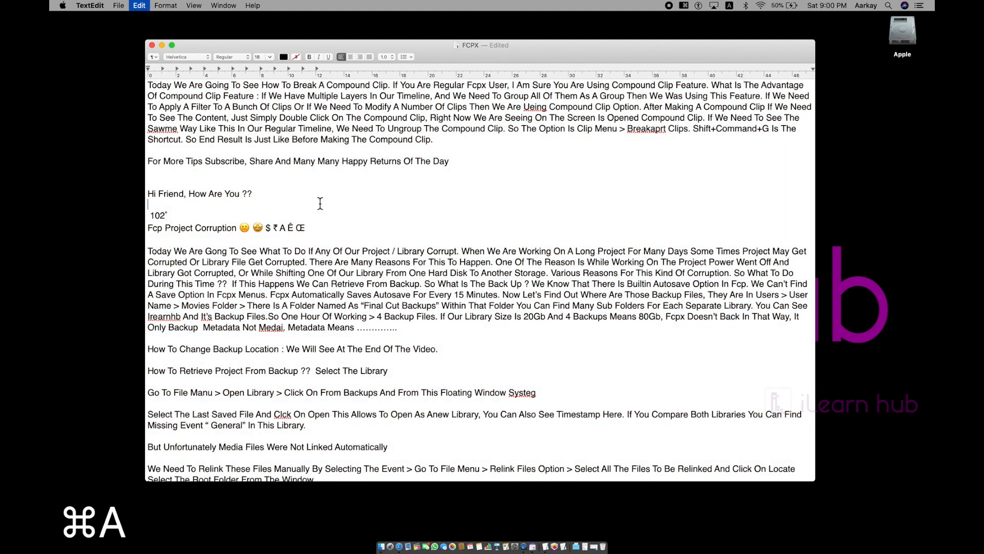
{"action": "left_click", "coordinate": [139, 6]}
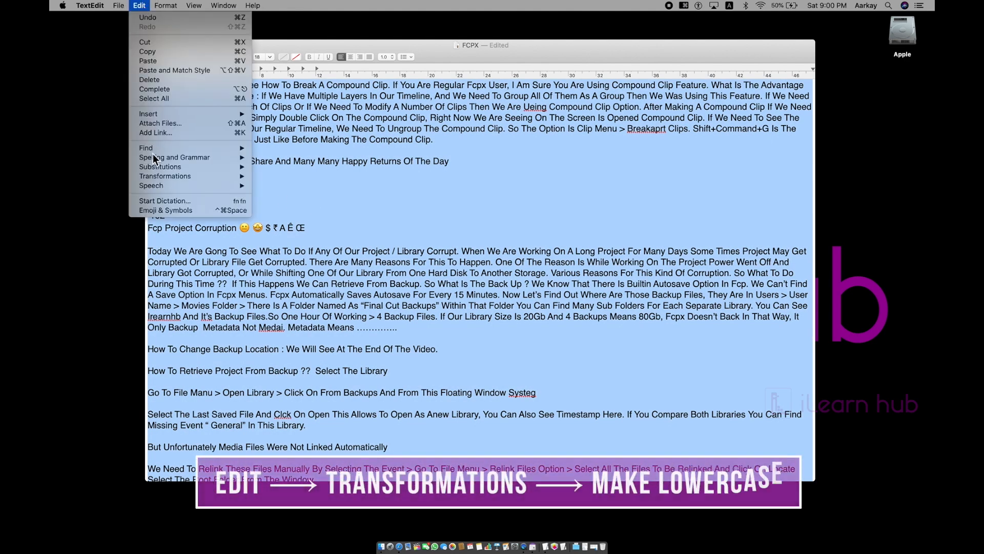
{"action": "mouse_move", "coordinate": [160, 176]}
{"action": "left_click", "coordinate": [288, 186]}
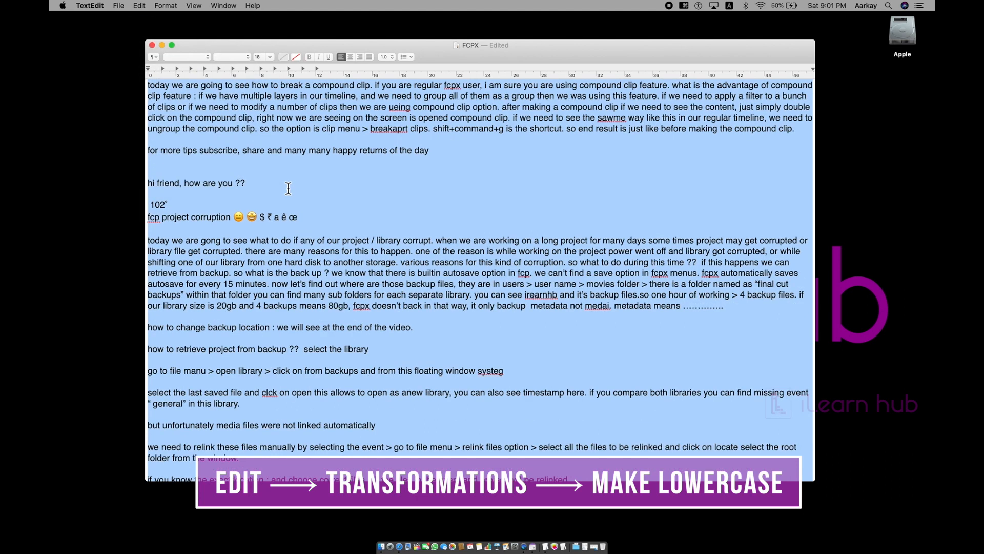
{"action": "left_click", "coordinate": [288, 188]}
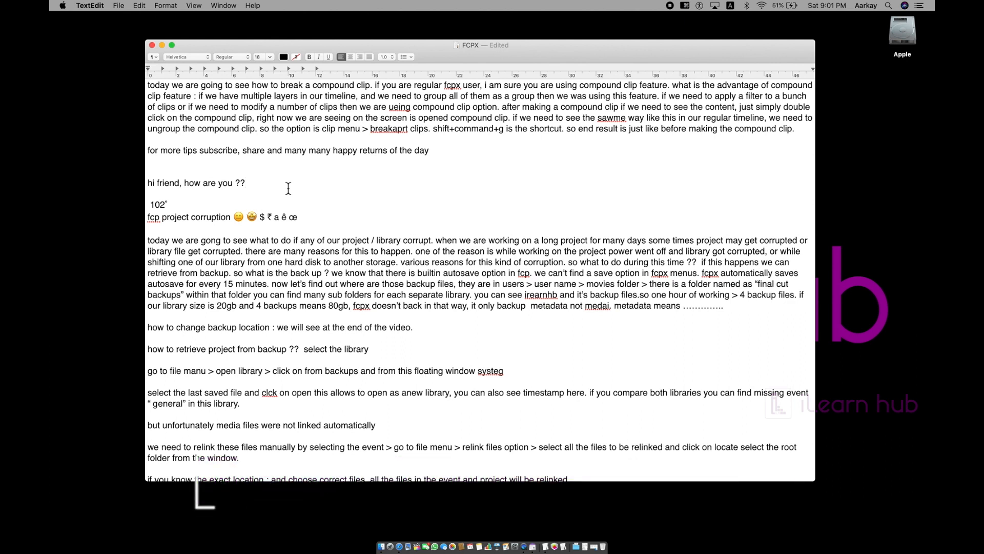
{"action": "double_click", "coordinate": [540, 294]}
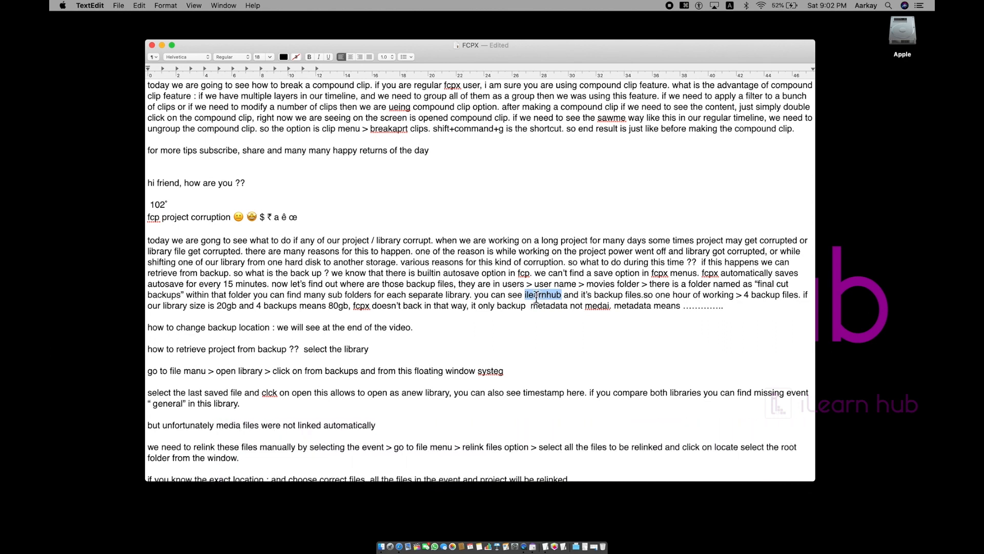
{"action": "key", "text": "super+k"}
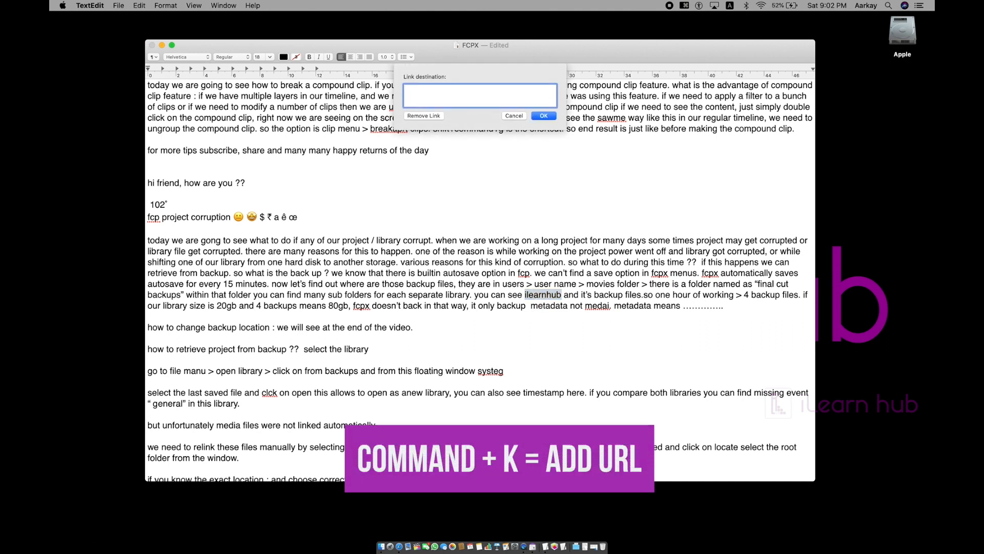
{"action": "type", "text": "www.i"}
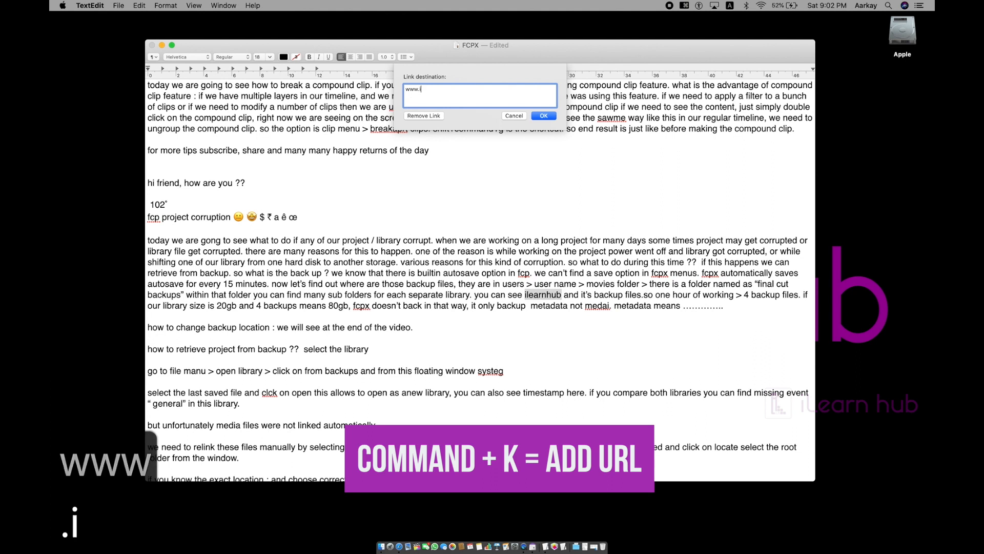
{"action": "type", "text": "learnhub.com"}
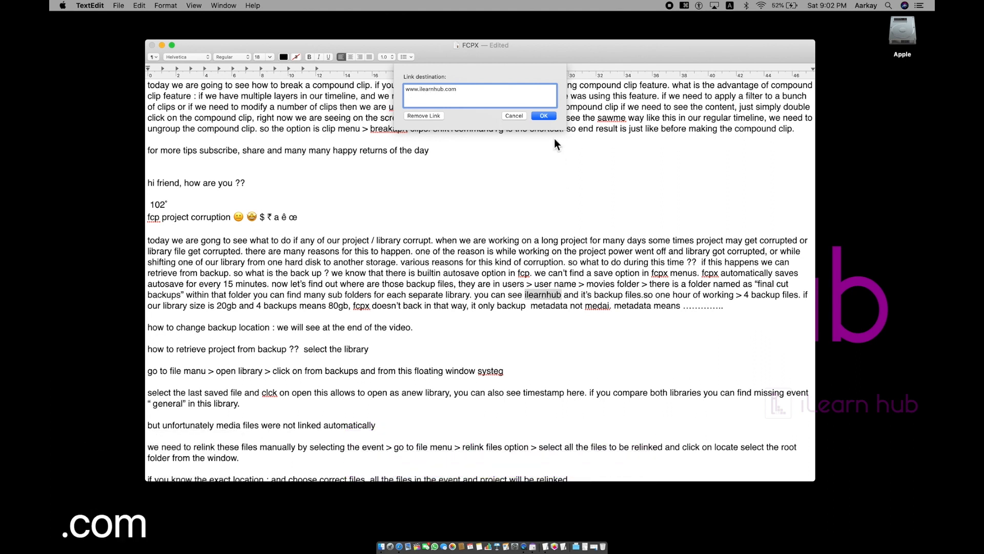
{"action": "left_click", "coordinate": [544, 115]}
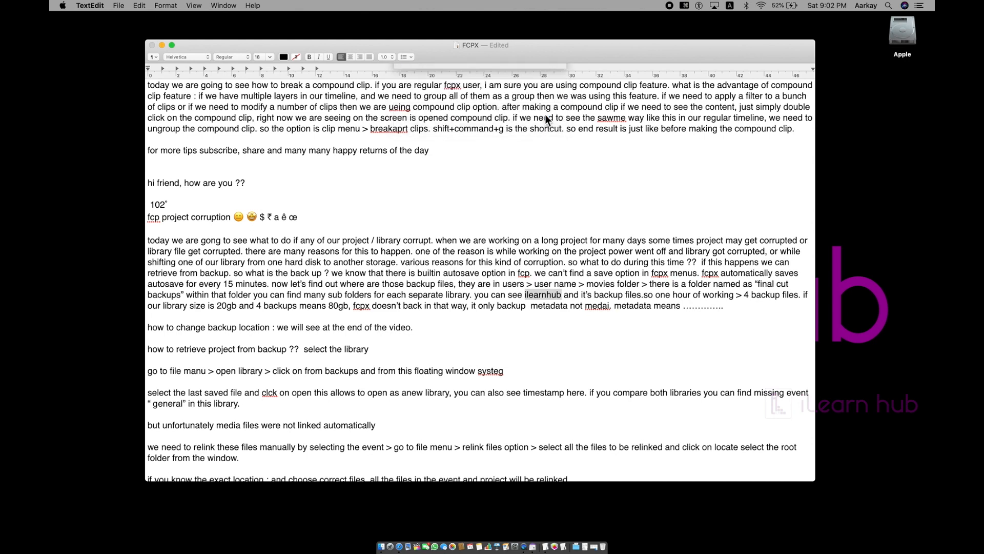
{"action": "left_click", "coordinate": [549, 342]}
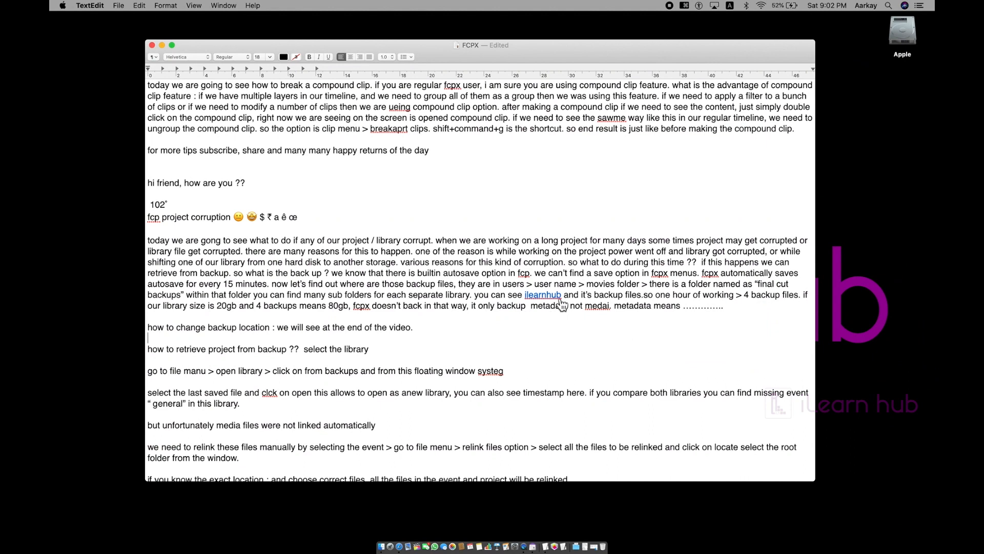
Follow the "ilearnhub" link to check its web page in Safari, and hide the browser to return to the document.
{"action": "left_click", "coordinate": [544, 296]}
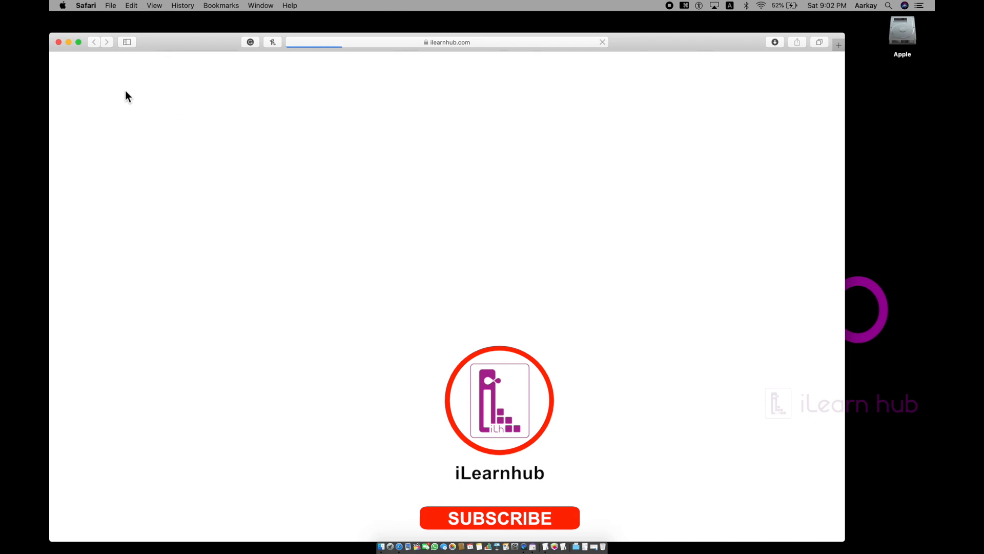
{"action": "key", "text": "super+h"}
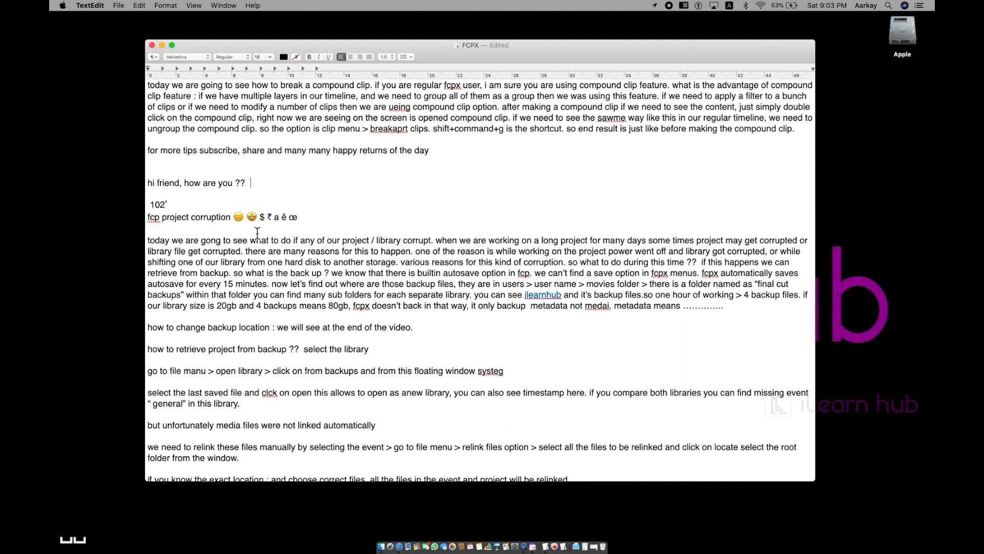
Delete "many many happy returns of the day" from the "for more tips subscribe" line, along with one blank line below it.
{"action": "left_click", "coordinate": [307, 176]}
{"action": "left_click_drag", "start_coordinate": [285, 154], "coordinate": [439, 152]}
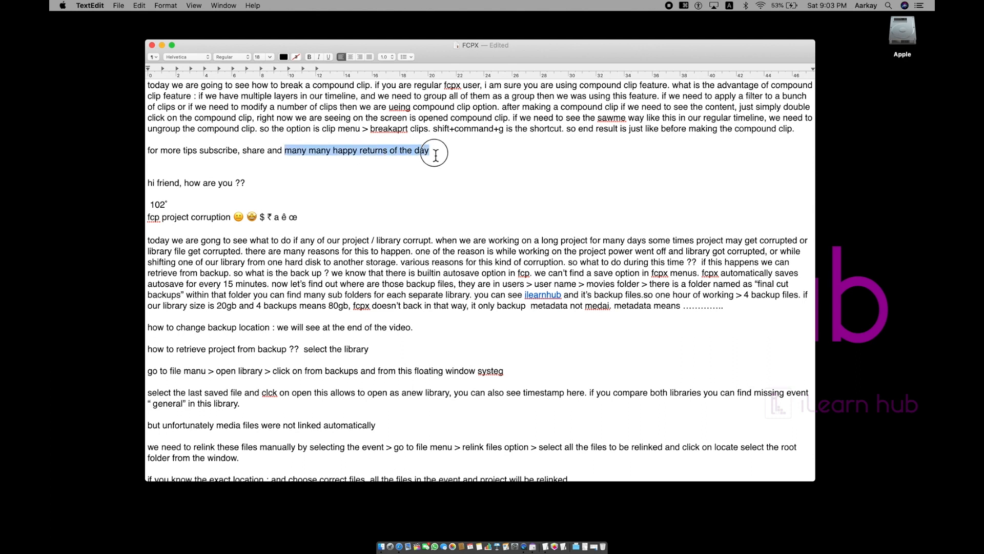
{"action": "key", "text": "BackSpace"}
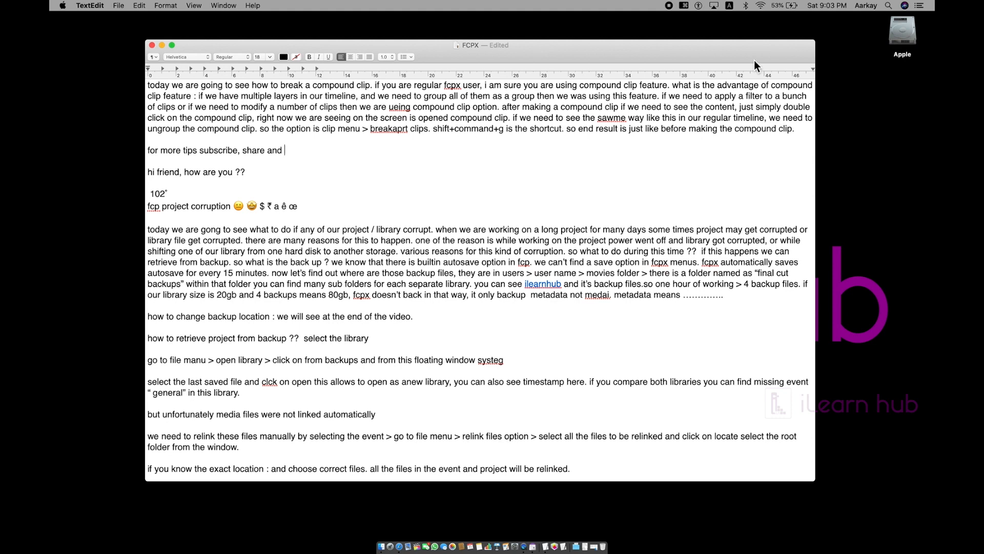
Switch to System Preferences and show the text replacement settings for the keyboard, moving the window aside.
{"action": "left_click", "coordinate": [62, 5]}
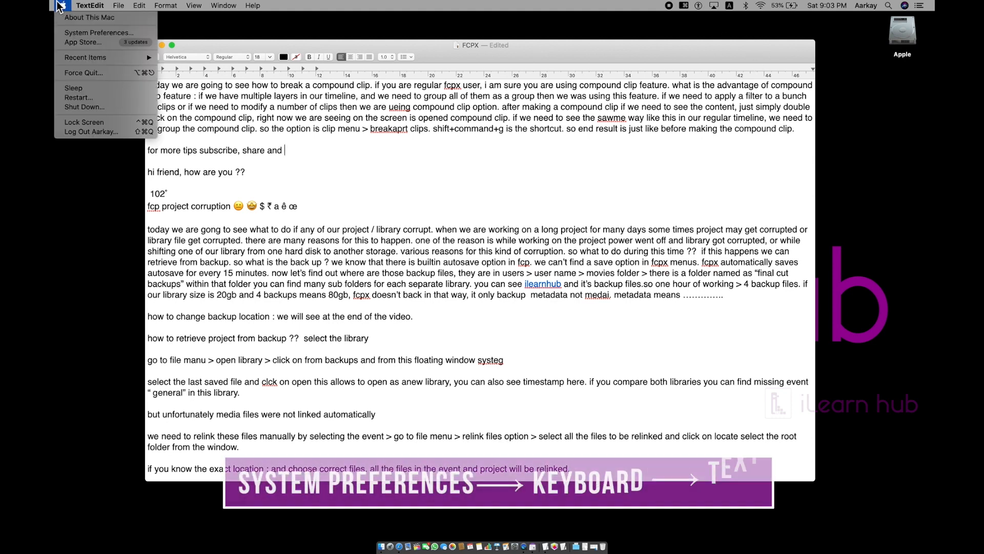
{"action": "left_click", "coordinate": [71, 34]}
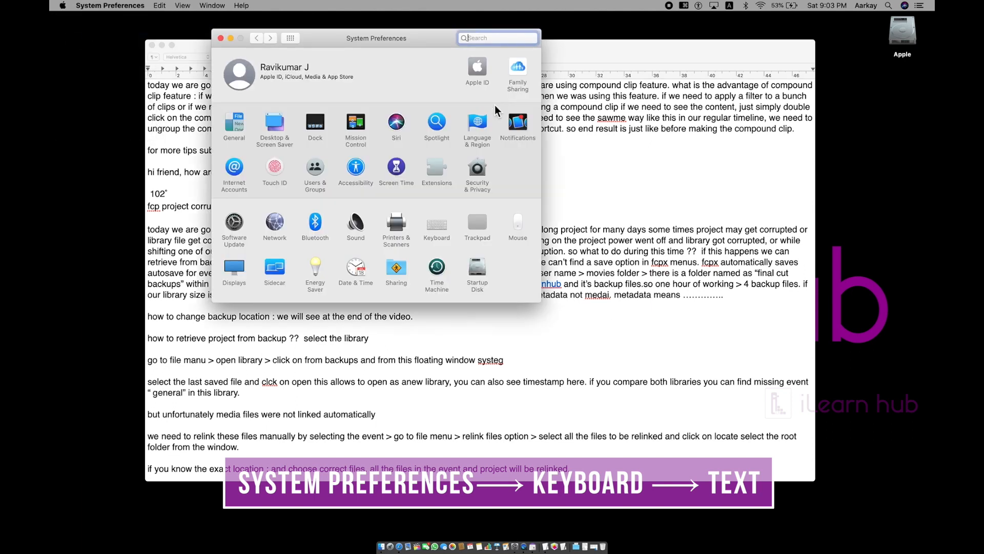
{"action": "left_click", "coordinate": [437, 224]}
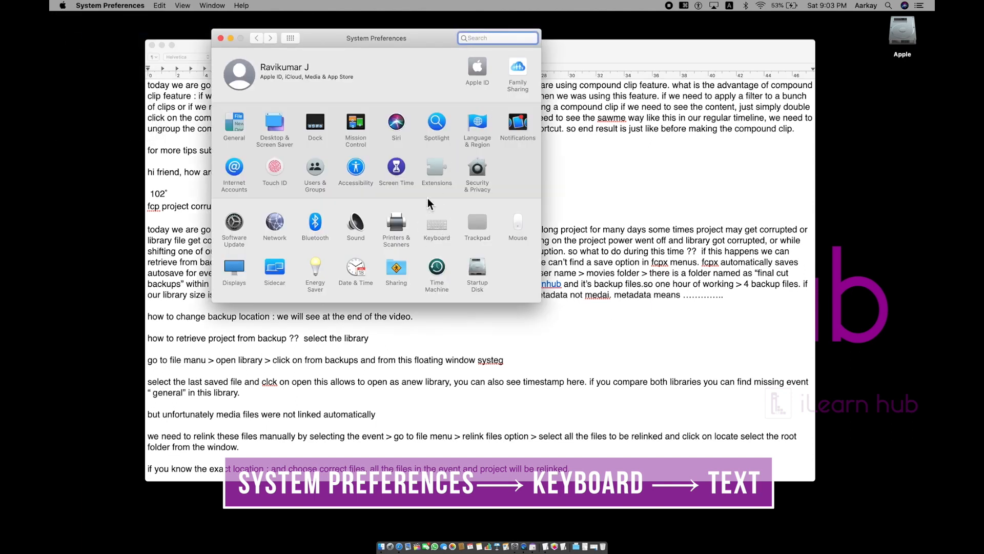
{"action": "left_click_drag", "start_coordinate": [333, 47], "coordinate": [470, 39]}
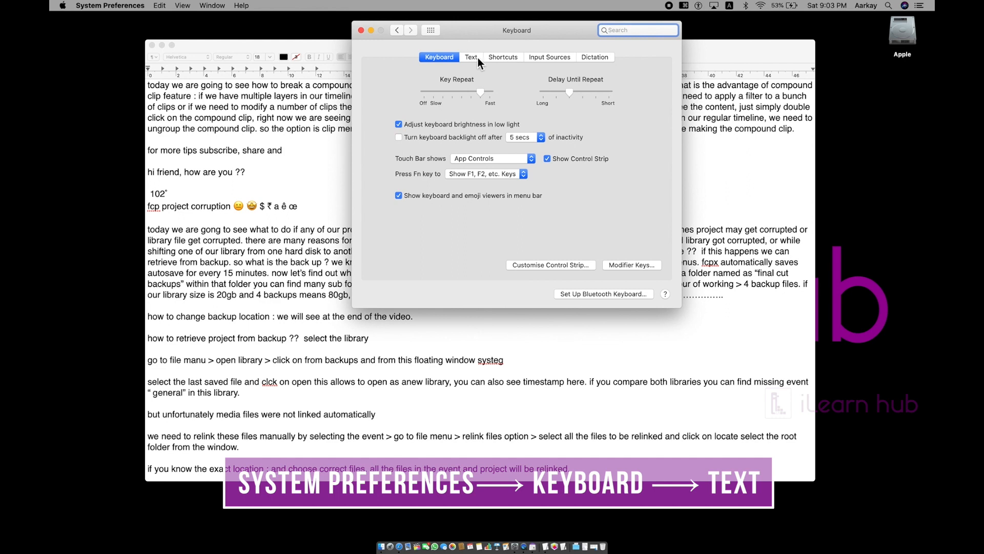
{"action": "left_click", "coordinate": [475, 57]}
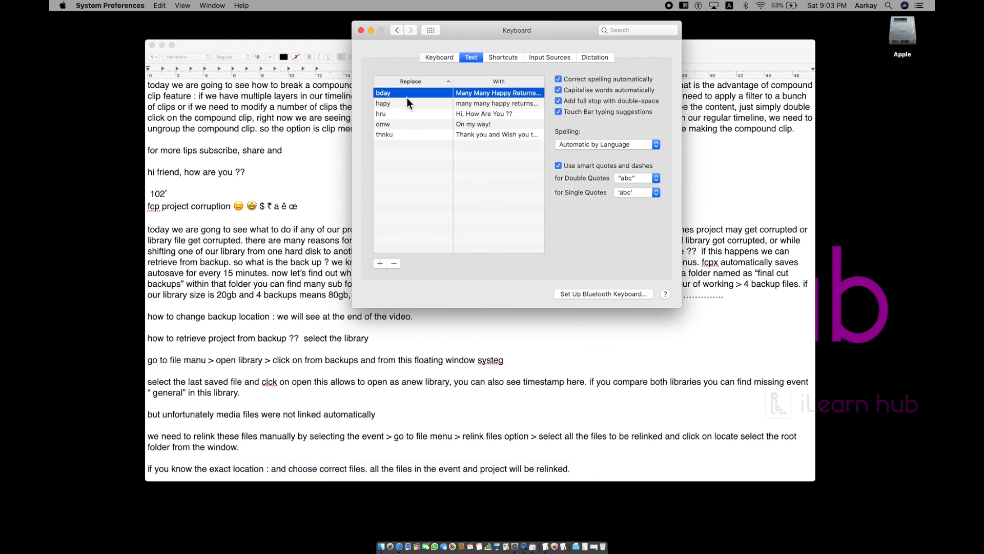
Switch to TextEdit and expand the "bday" shortcut after "share and", then the "thnku" shortcut after "hi friend, how are you ??".
{"action": "left_click_drag", "start_coordinate": [328, 46], "coordinate": [324, 178]}
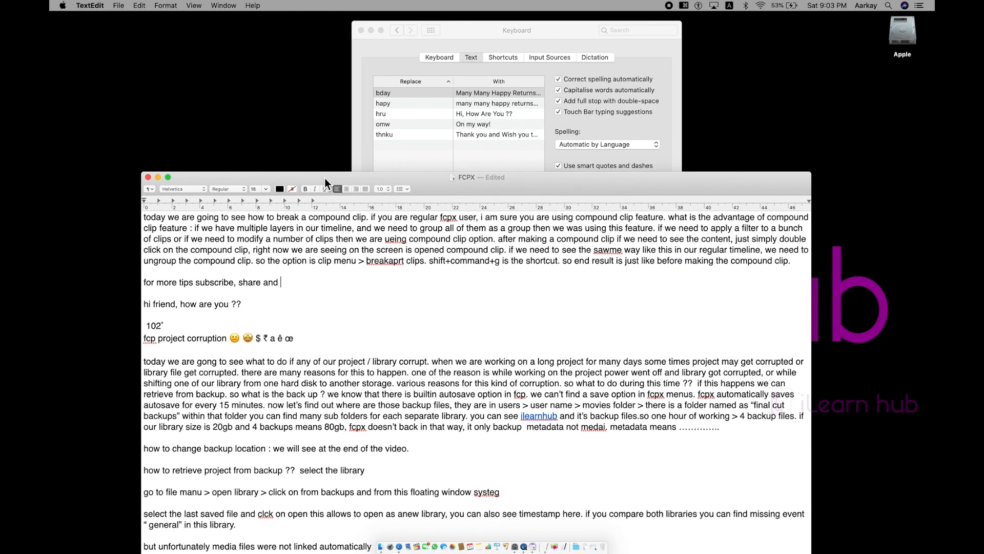
{"action": "type", "text": "bd"}
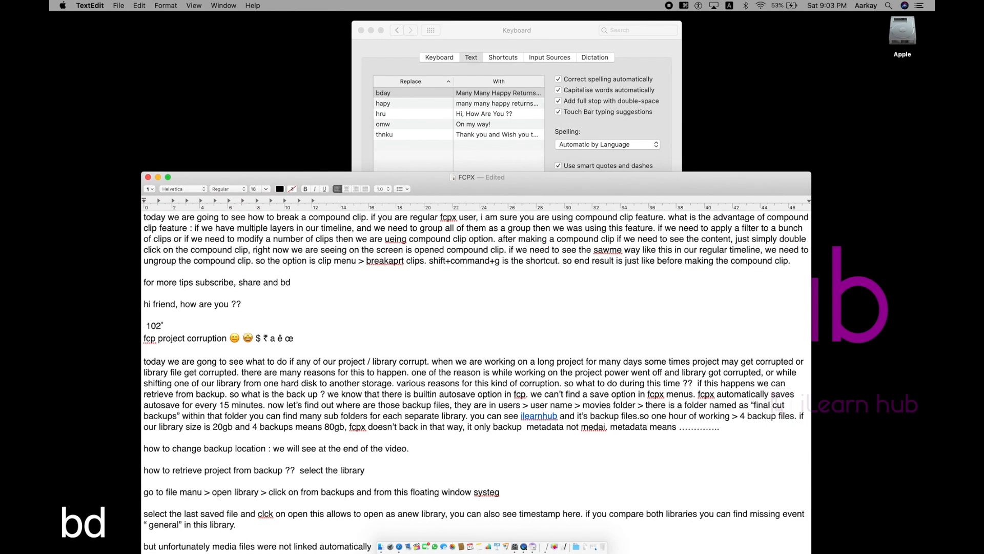
{"action": "type", "text": "ay"}
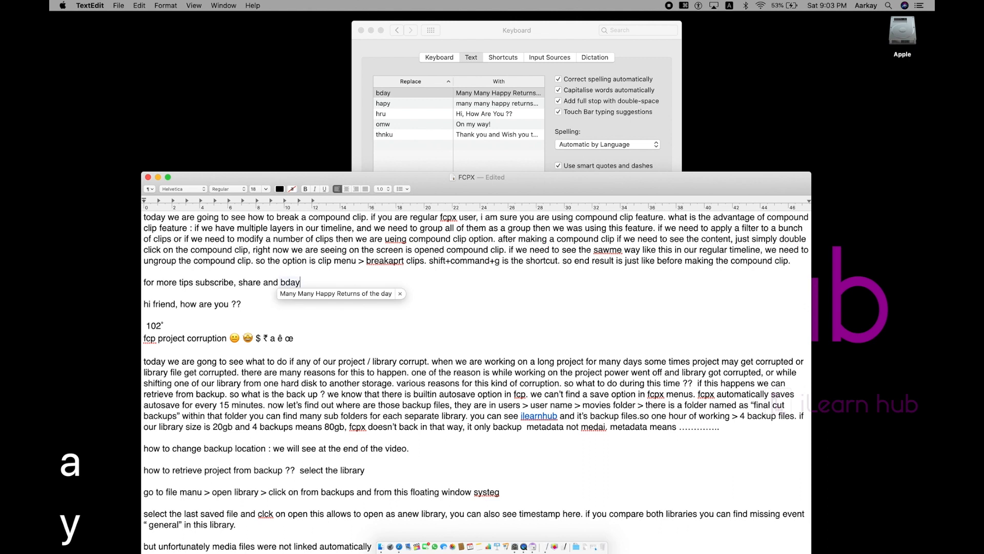
{"action": "key", "text": "Return"}
{"action": "key", "text": "Tab"}
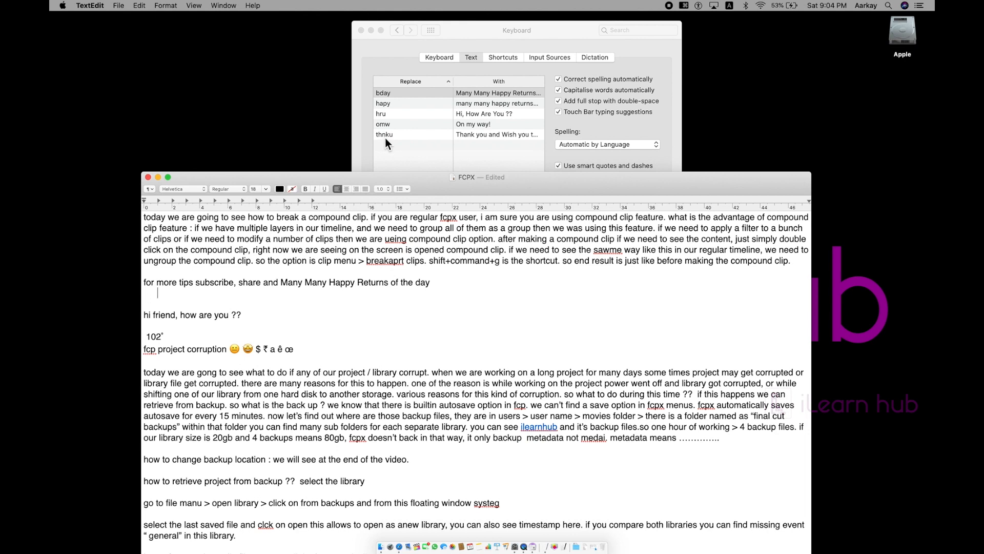
{"action": "left_click", "coordinate": [349, 313]}
{"action": "type", "text": "thnku"}
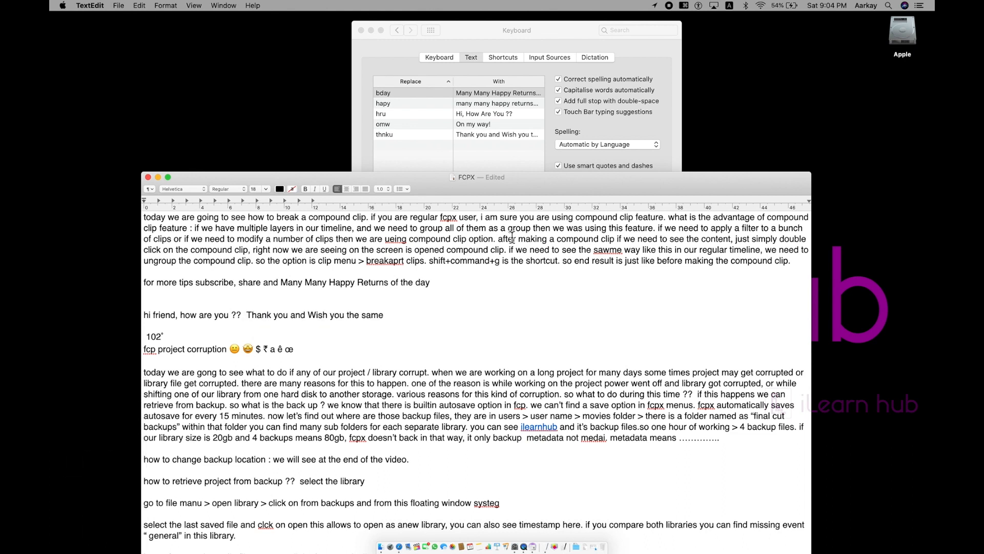
Switch to System Preferences and add a text replacement that turns "Hello" into "Hi friend, How are you ?".
{"action": "left_click", "coordinate": [456, 31]}
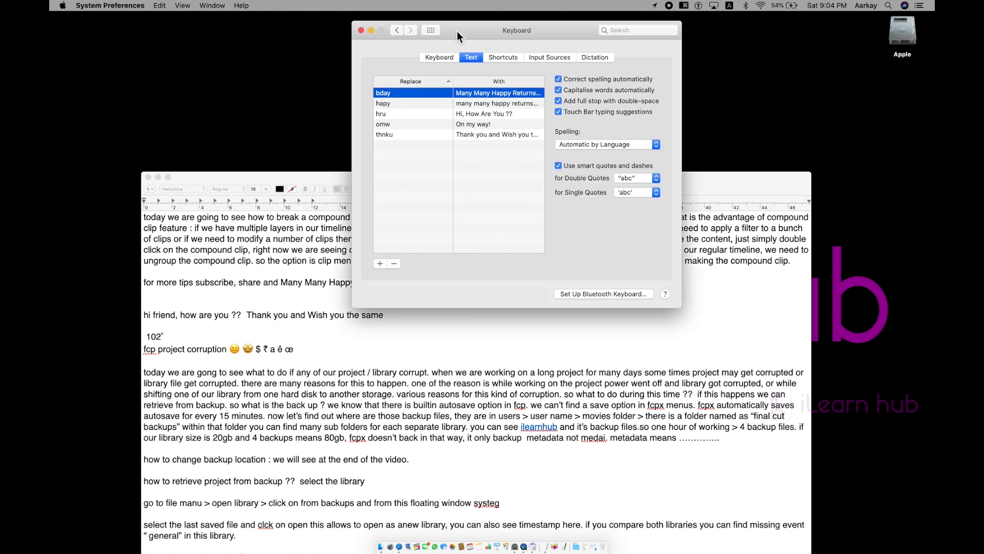
{"action": "left_click", "coordinate": [379, 263]}
{"action": "type", "text": "Hello"}
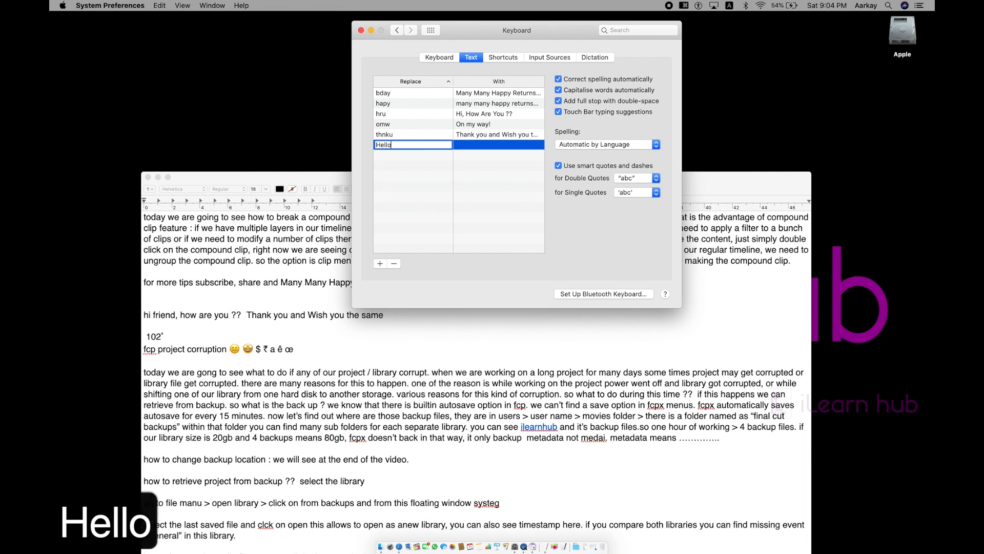
{"action": "key", "text": "Tab"}
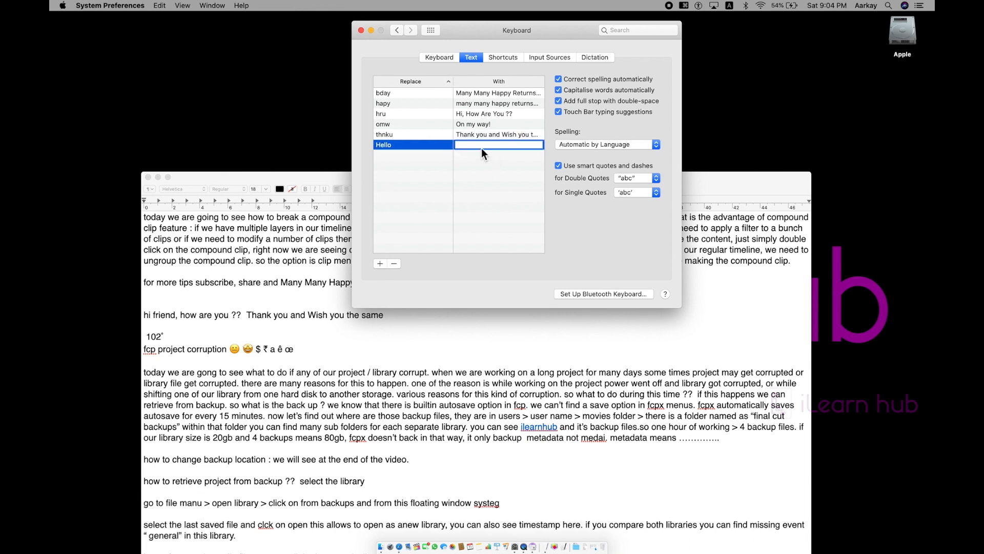
{"action": "type", "text": "Hi f"}
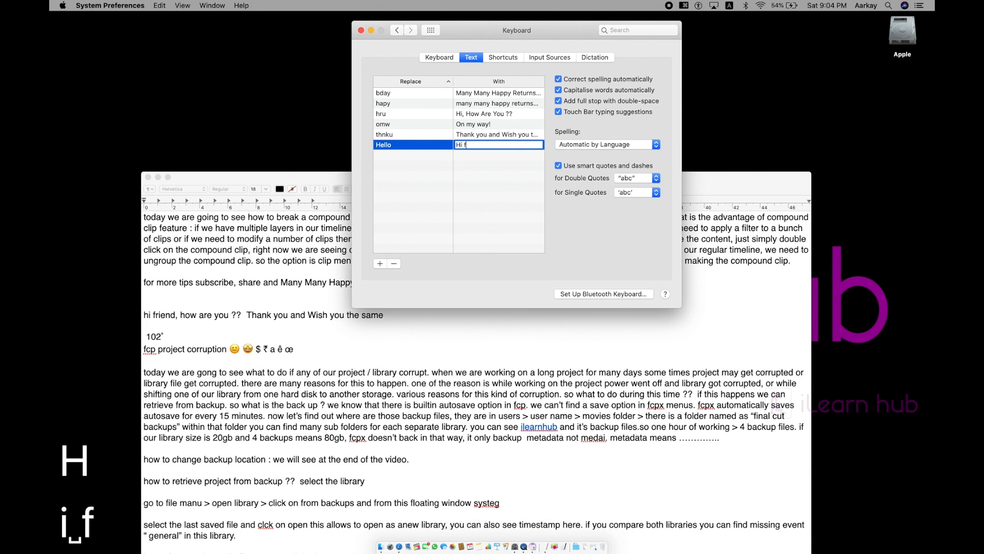
{"action": "type", "text": "riend, How"}
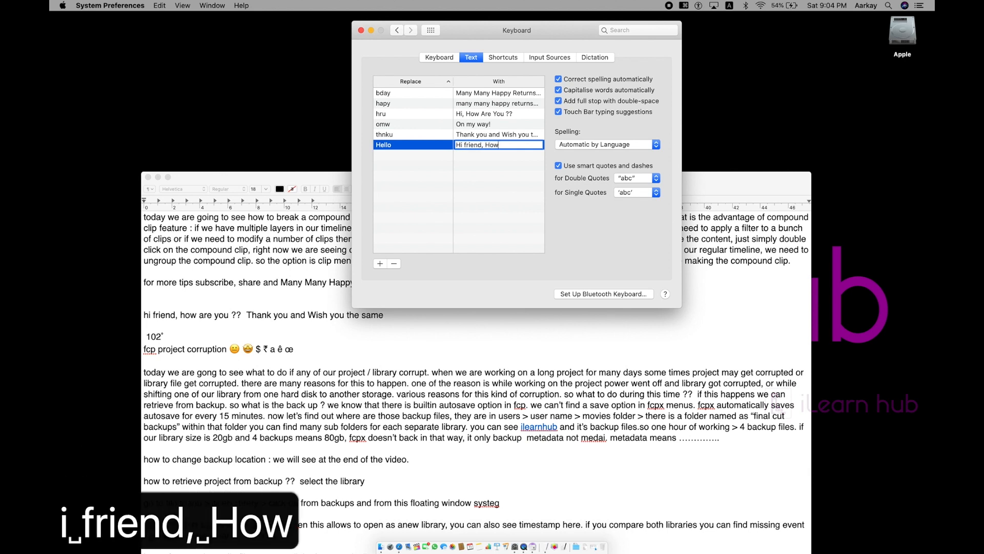
{"action": "type", "text": " are you "}
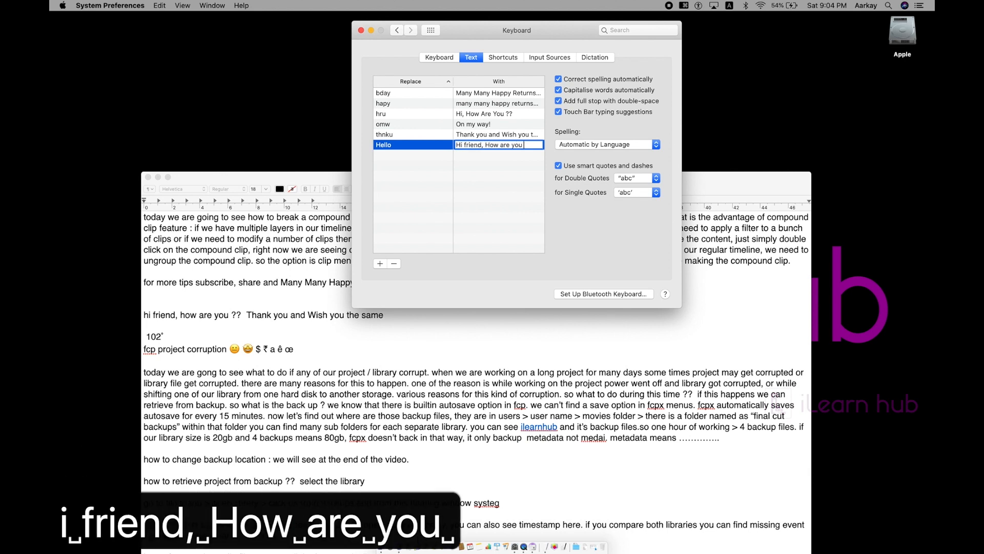
{"action": "type", "text": "?"}
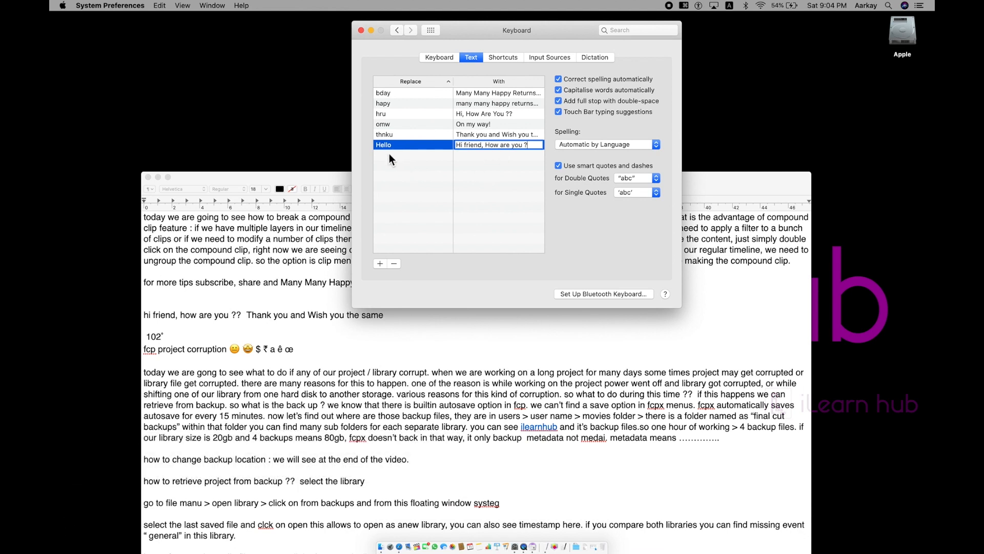
{"action": "key", "text": "Return"}
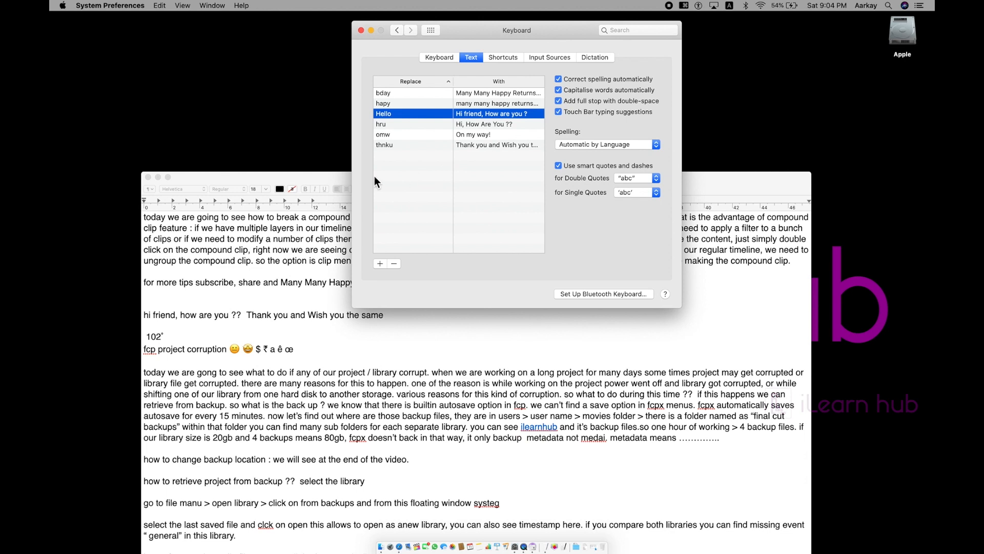
Return to TextEdit, expand the "hello" shortcut after "Thank you and Wish you the same", and add "102" behind it.
{"action": "left_click", "coordinate": [323, 175]}
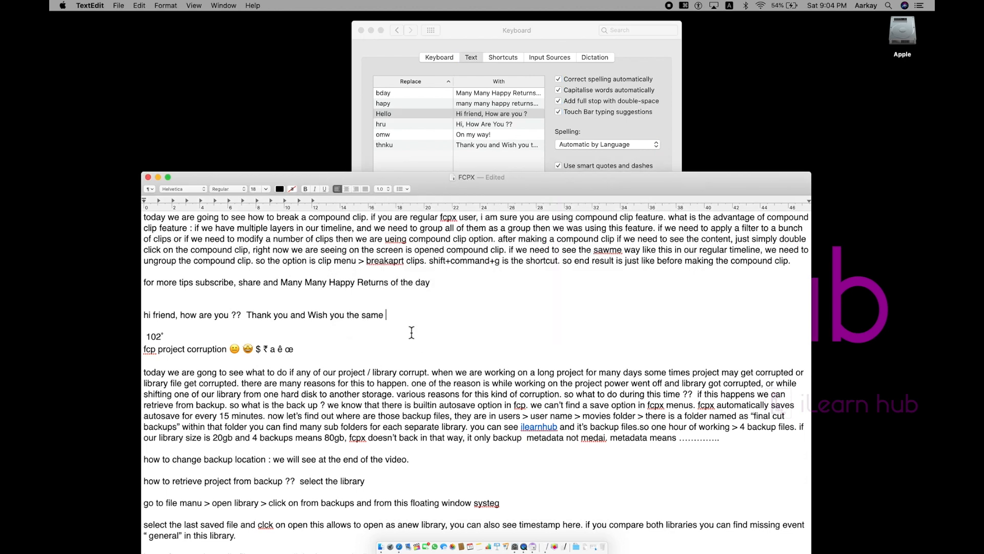
{"action": "type", "text": "hello"}
{"action": "left_click_drag", "start_coordinate": [427, 178], "coordinate": [413, 60]}
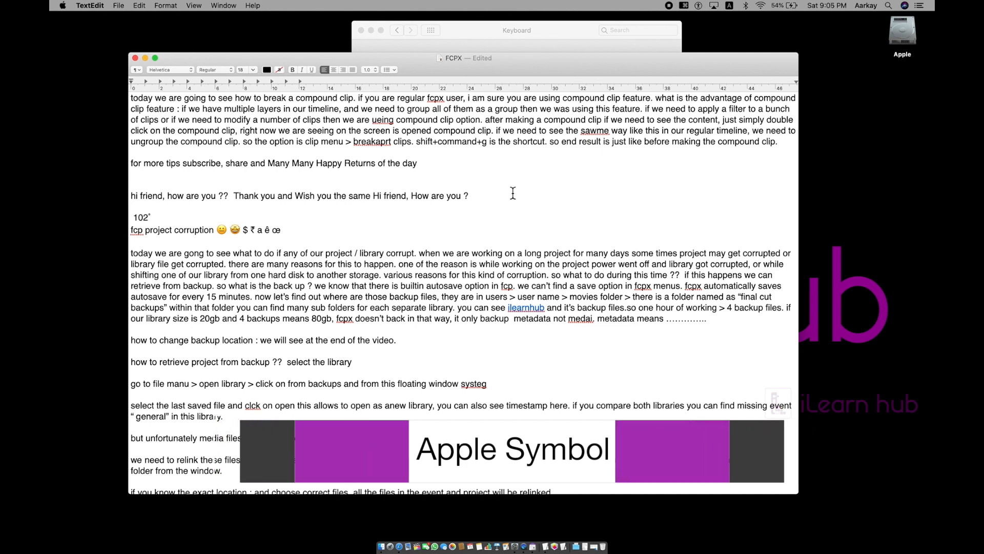
{"action": "type", "text": "102"}
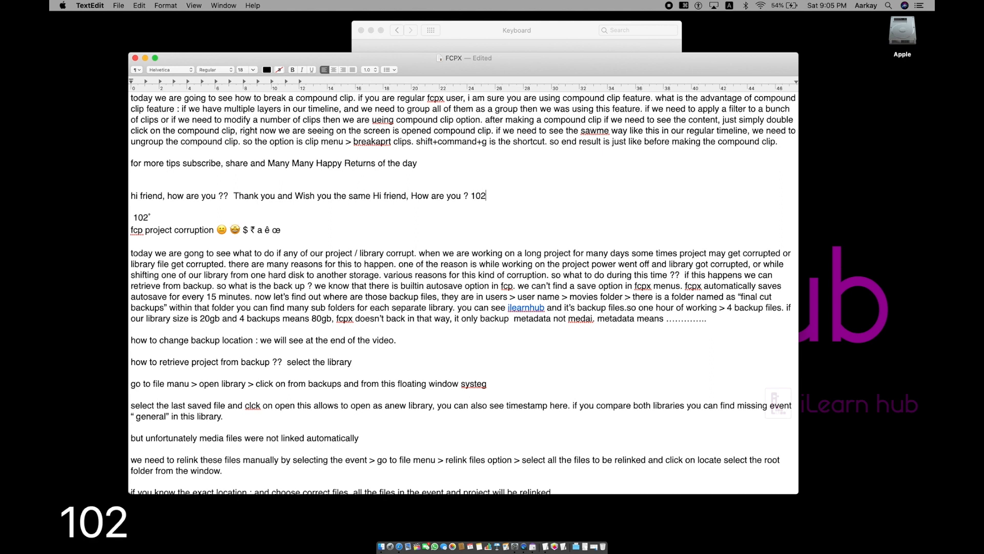
{"action": "type", "text": " Degrees"}
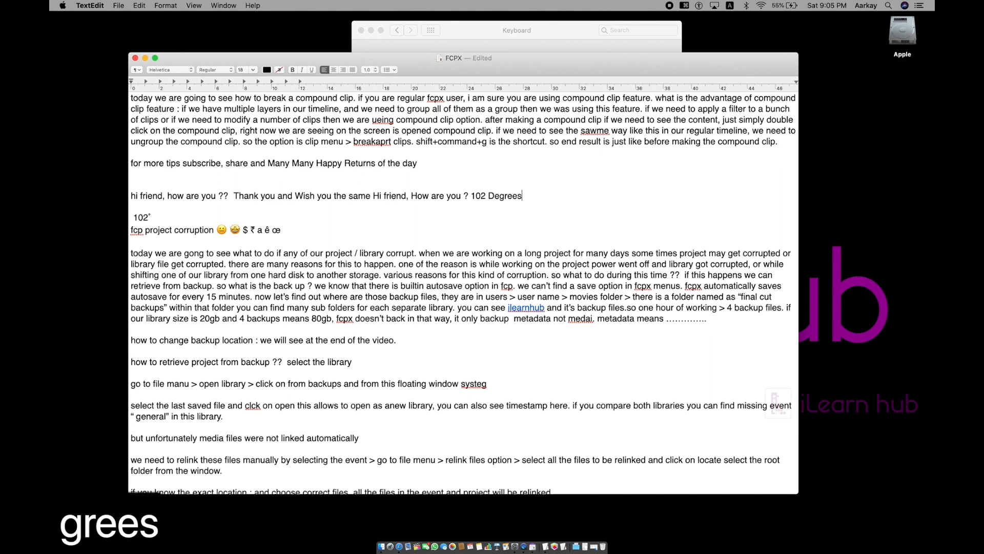
{"action": "key", "text": "BackSpace"}
{"action": "key", "text": "BackSpace"}
{"action": "key", "text": "BackSpace"}
{"action": "key", "text": "BackSpace"}
{"action": "key", "text": "BackSpace"}
{"action": "key", "text": "BackSpace"}
{"action": "key", "text": "BackSpace"}
{"action": "key", "text": "BackSpace"}
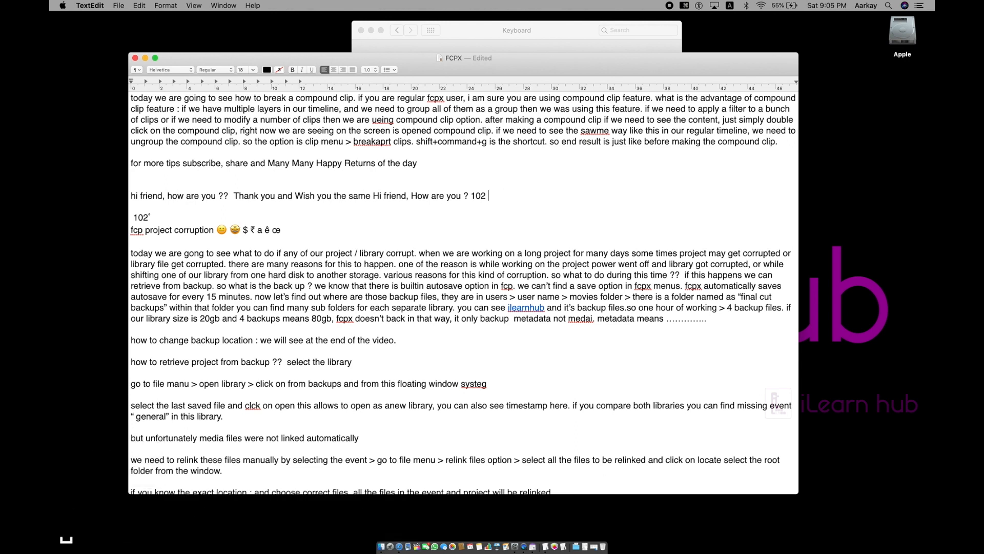
{"action": "key", "text": "BackSpace"}
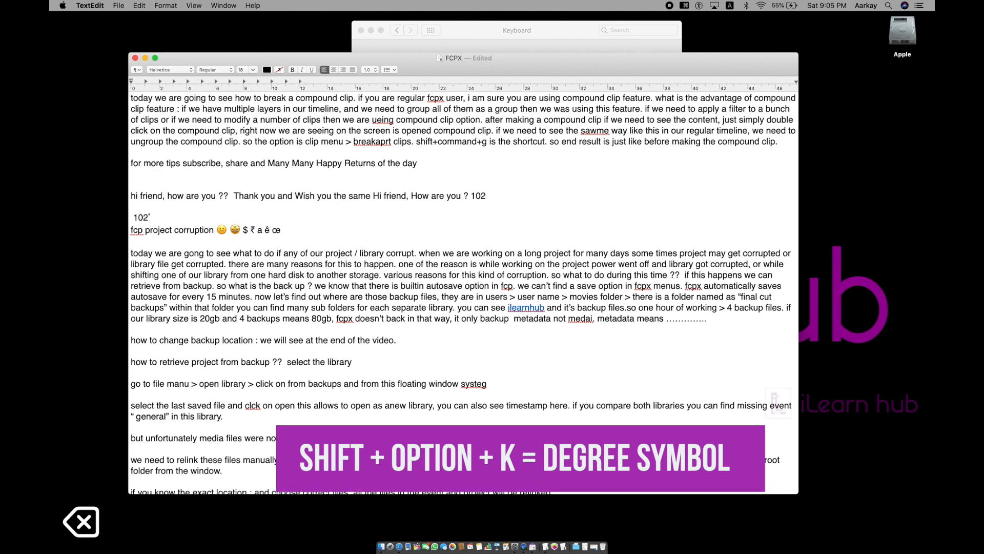
Insert a degree symbol directly after "102" on the "hi friend" line, followed by a full stop.
{"action": "key", "text": "alt+shift+k"}
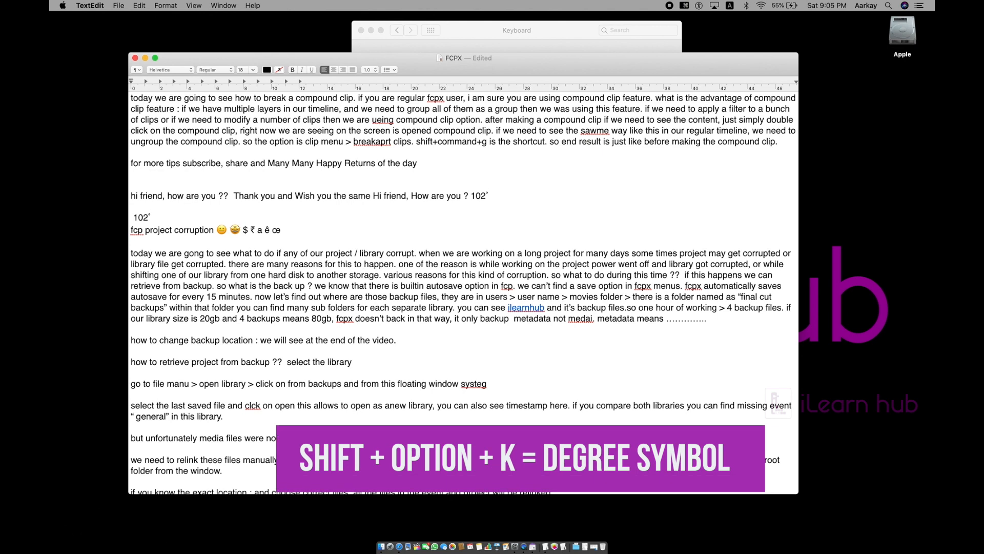
{"action": "type", "text": "."}
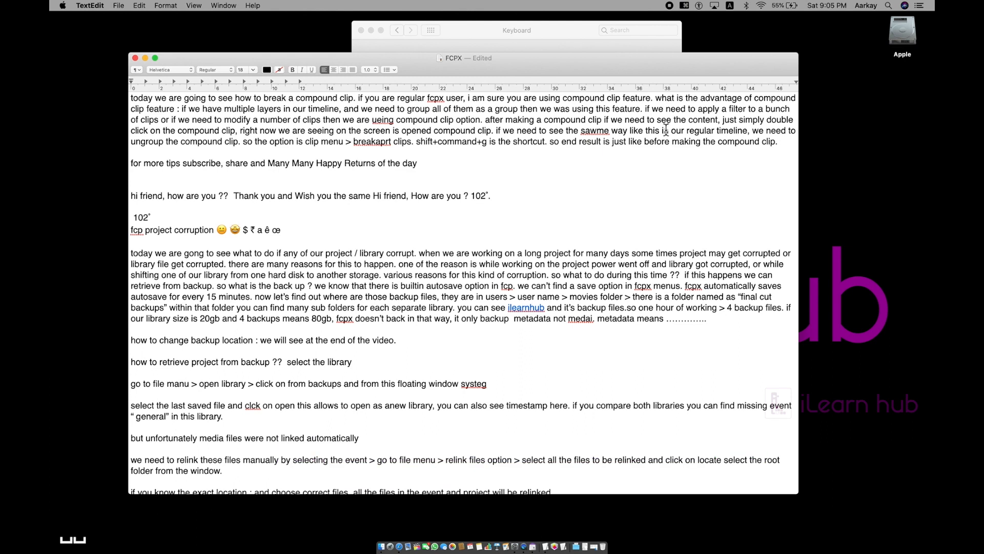
Change the keyboard input source from ABC - India to U.S. and insert the Apple symbol after "102˚.".
{"action": "left_click", "coordinate": [730, 5]}
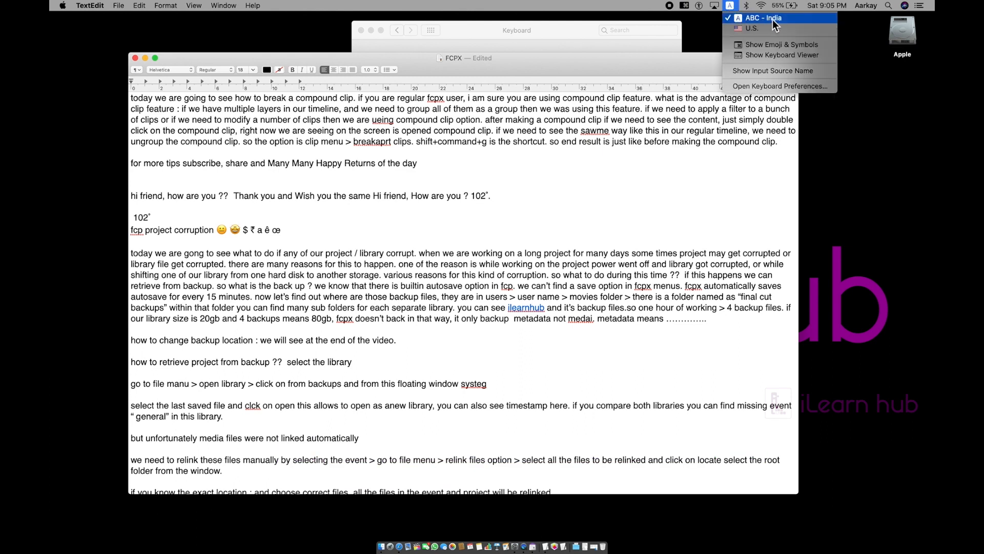
{"action": "left_click", "coordinate": [737, 29]}
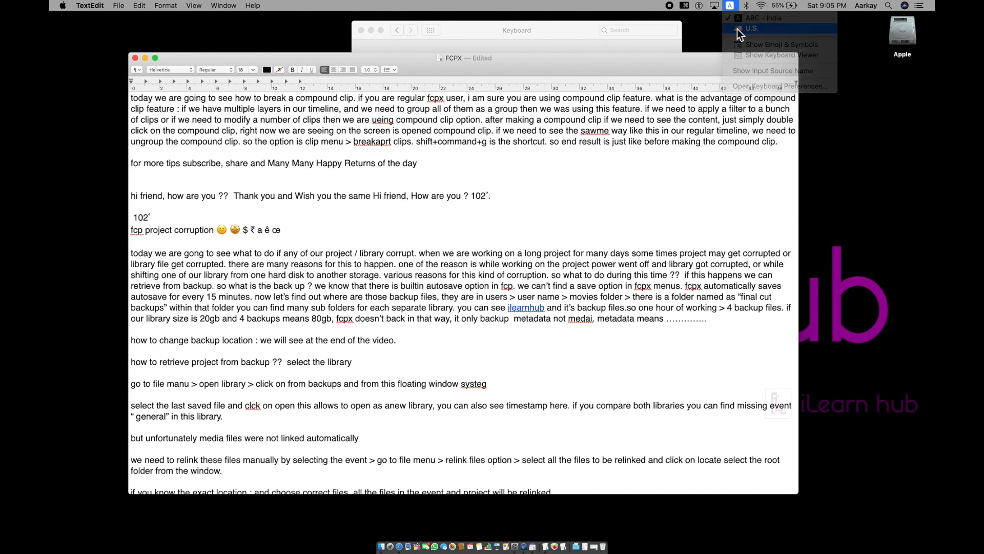
{"action": "left_click", "coordinate": [519, 199]}
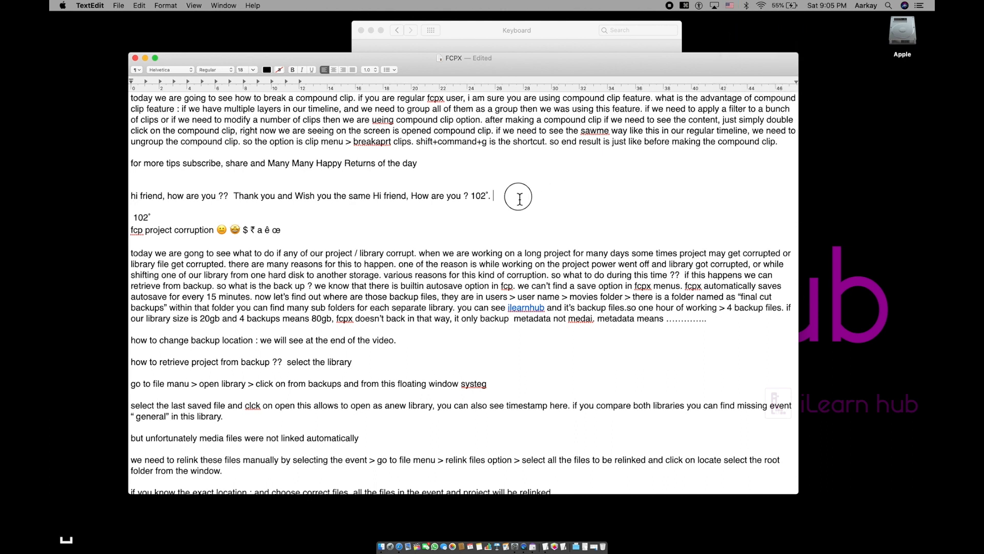
{"action": "key", "text": "alt+shift+k"}
Enlarge the Apple symbol at the end of the "hi friend" line to font size 52.
{"action": "left_click_drag", "start_coordinate": [504, 197], "coordinate": [496, 199]}
{"action": "key", "text": "super+equal"}
{"action": "key", "text": "super+equal"}
{"action": "key", "text": "super+equal"}
{"action": "key", "text": "super+equal"}
{"action": "key", "text": "super+equal"}
{"action": "key", "text": "super+equal"}
{"action": "key", "text": "super+equal"}
{"action": "key", "text": "super+equal"}
{"action": "key", "text": "super+equal"}
{"action": "key", "text": "super+equal"}
{"action": "key", "text": "super+equal"}
{"action": "key", "text": "super+equal"}
{"action": "key", "text": "super+equal"}
{"action": "key", "text": "super+equal"}
{"action": "key", "text": "super+equal"}
{"action": "key", "text": "super+equal"}
{"action": "key", "text": "super+equal"}
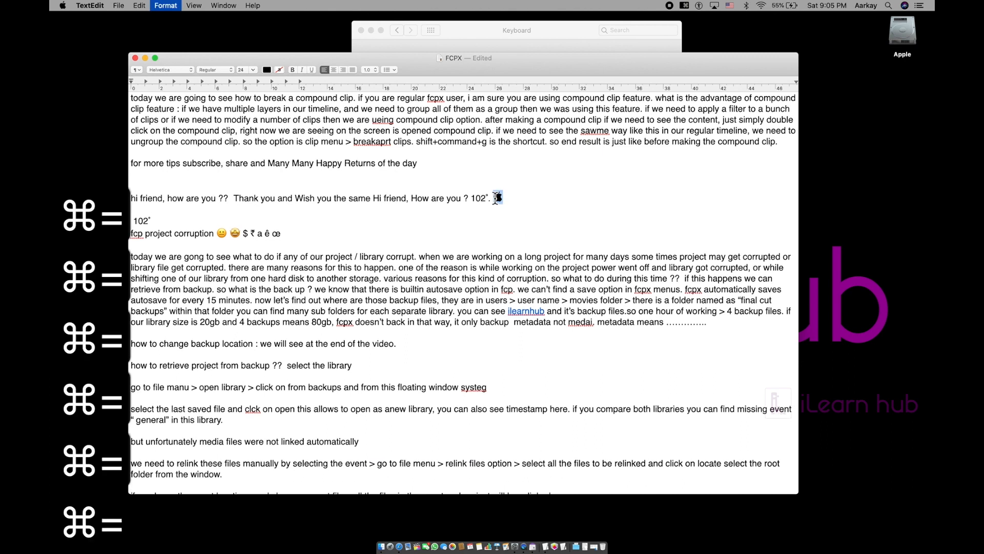
{"action": "key", "text": "super+equal"}
{"action": "key", "text": "super+equal"}
{"action": "key", "text": "super+equal"}
{"action": "key", "text": "super+equal"}
{"action": "key", "text": "super+equal"}
{"action": "key", "text": "super+equal"}
{"action": "key", "text": "super+equal"}
{"action": "key", "text": "super+equal"}
{"action": "key", "text": "super+equal"}
{"action": "key", "text": "super+equal"}
{"action": "key", "text": "super+equal"}
{"action": "key", "text": "super+equal"}
{"action": "key", "text": "super+equal"}
{"action": "key", "text": "super+equal"}
{"action": "key", "text": "super+equal"}
{"action": "key", "text": "super+equal"}
{"action": "key", "text": "super+equal"}
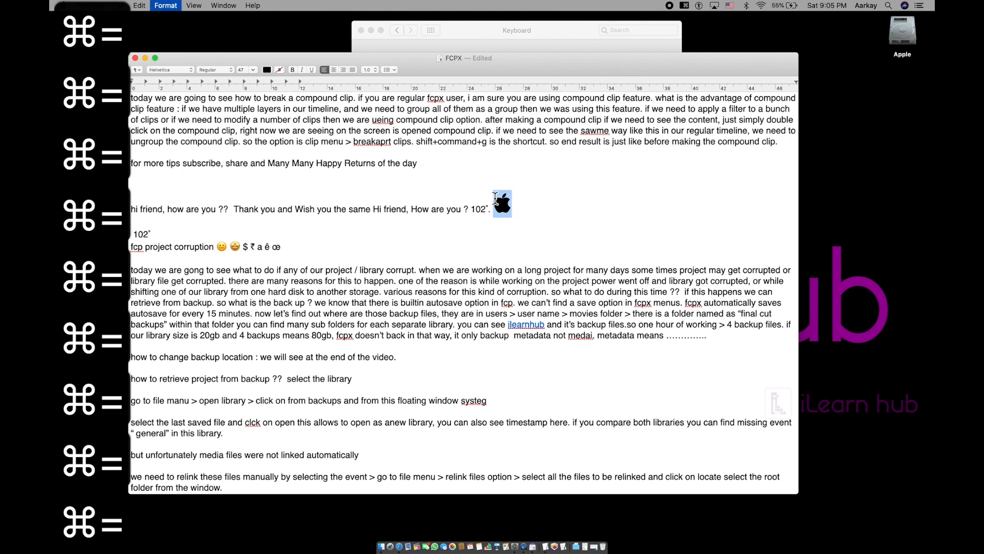
{"action": "left_click", "coordinate": [550, 211]}
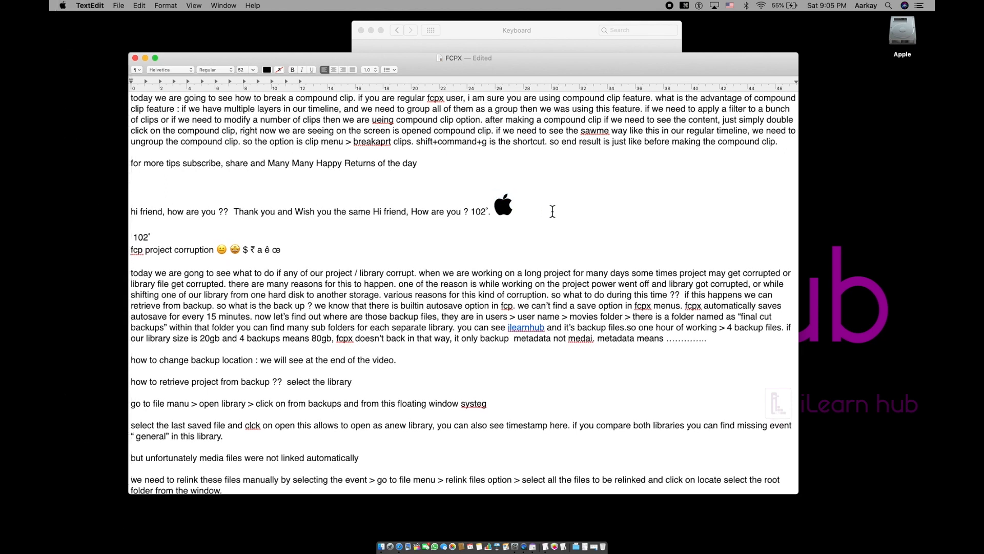